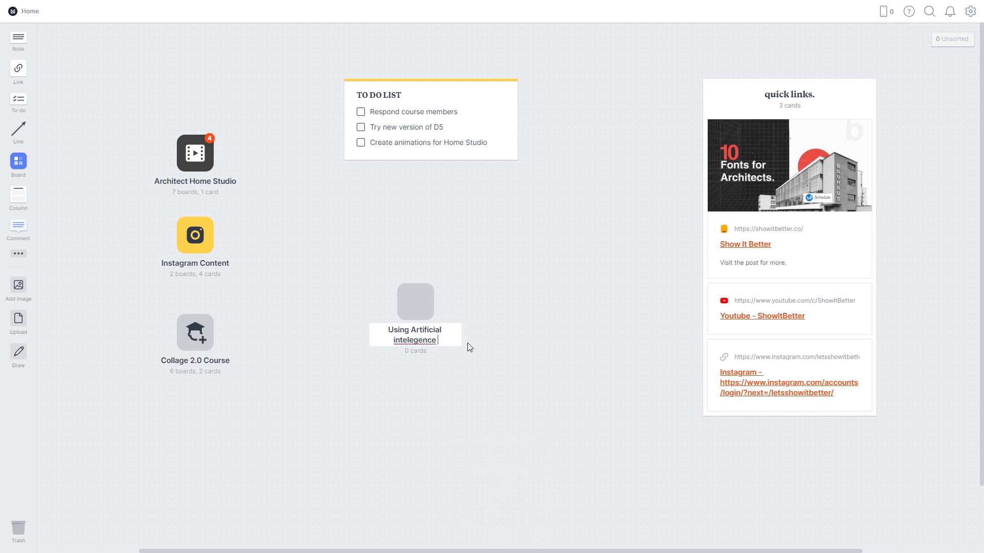
Step: Complete the new board's title as "Using Artificial intelligence to design a house" with the spelling corrected, and open the board
right_click(401, 340)
left_click(436, 356)
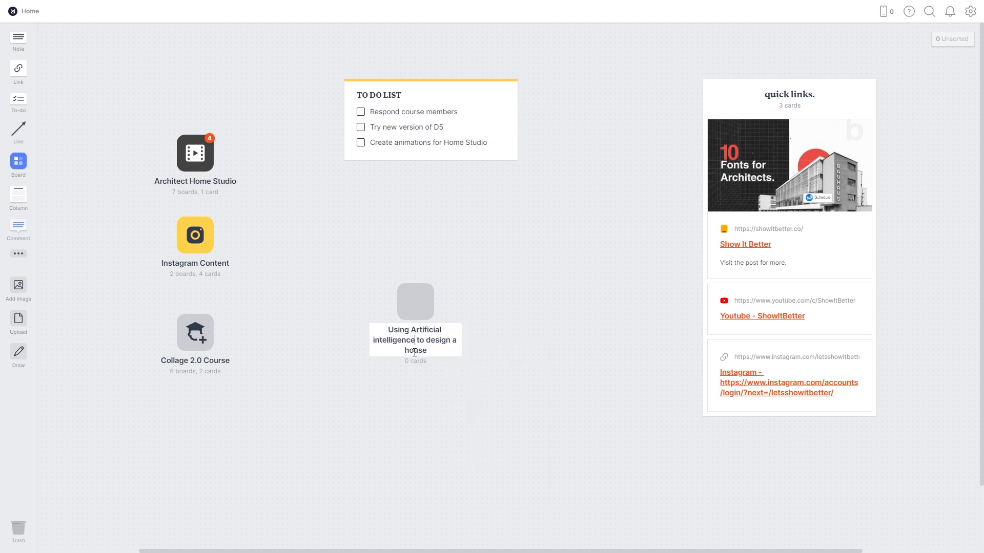
left_click(416, 305)
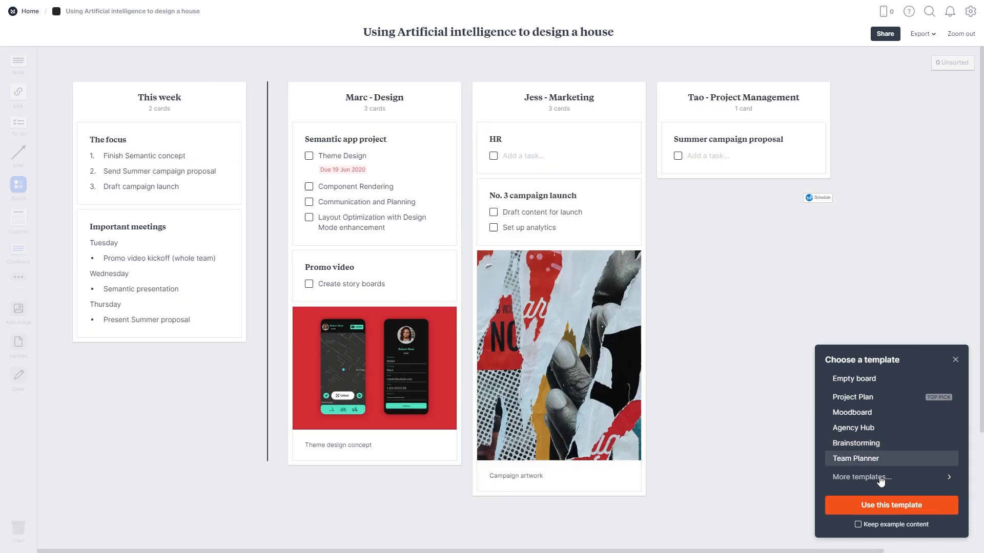
Step: Browse the full template list for the new board, including the Interior Design moodboard and the story-planning templates
left_click(866, 477)
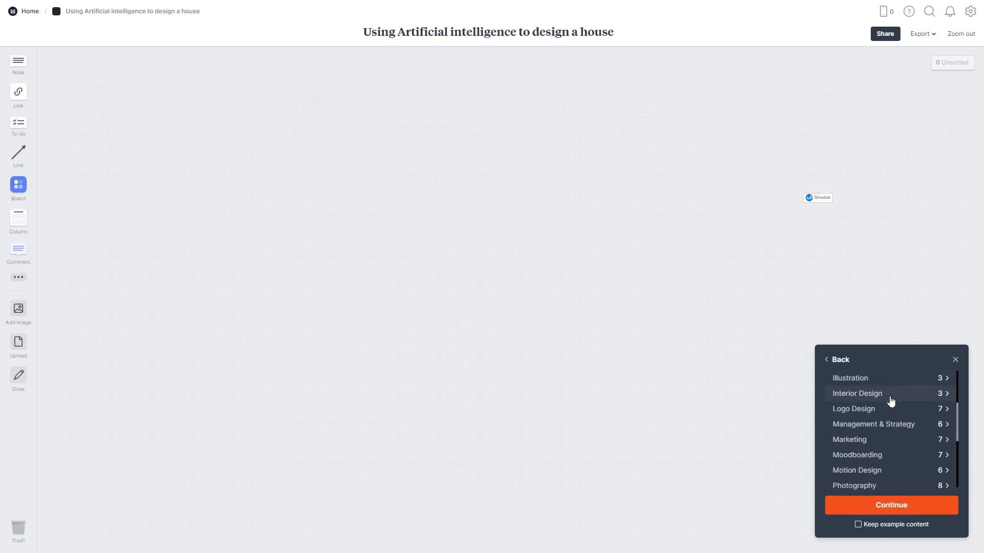
left_click(890, 395)
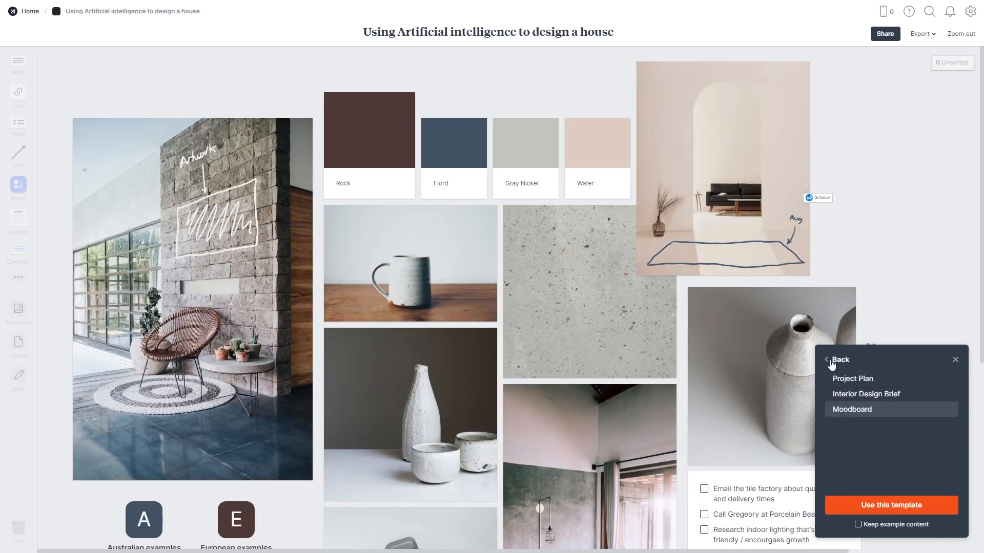
left_click(832, 360)
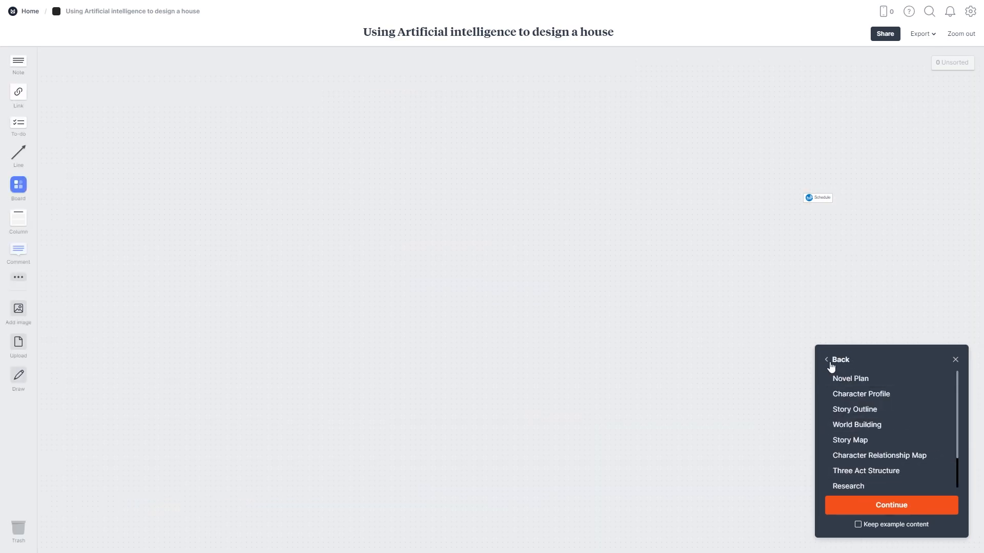
left_click(883, 438)
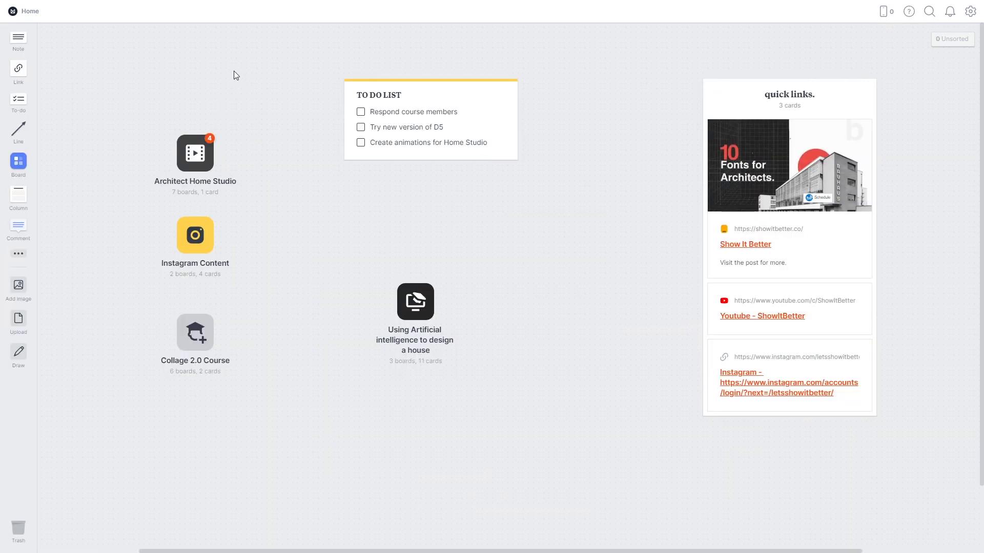
Step: Open the Moodboard inside the Architect Home Studio board and look over its reference photos and notes
left_click(207, 152)
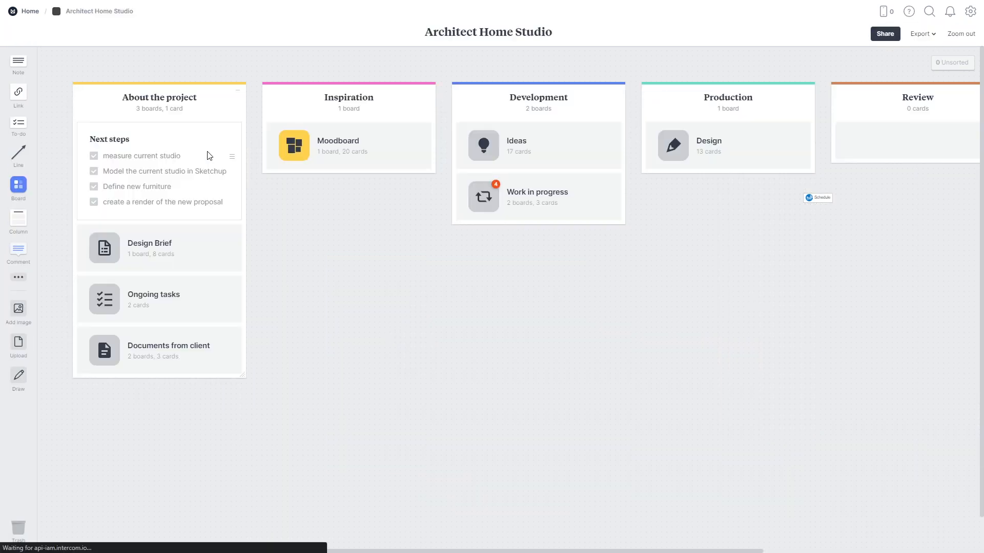
left_click(296, 146)
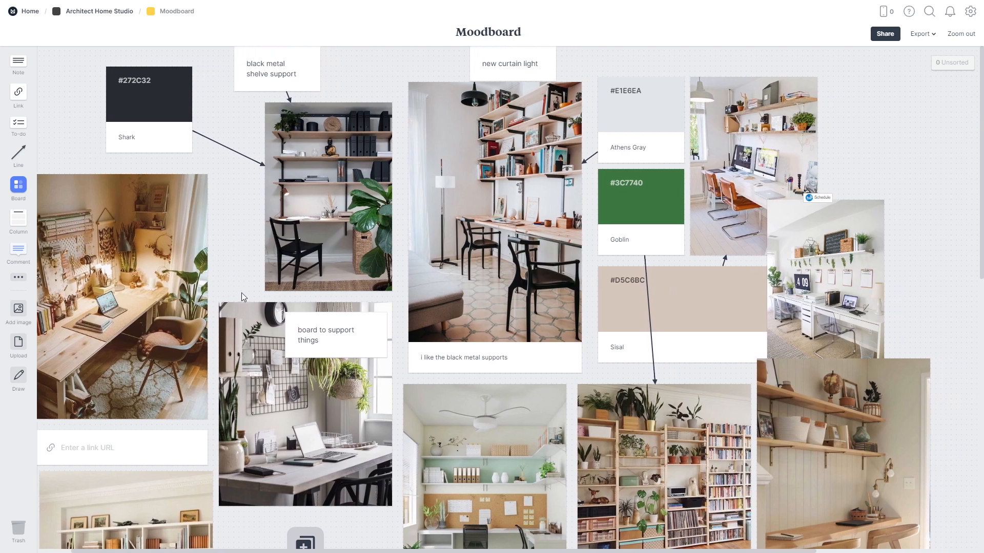
scroll(467, 269, "down", 5)
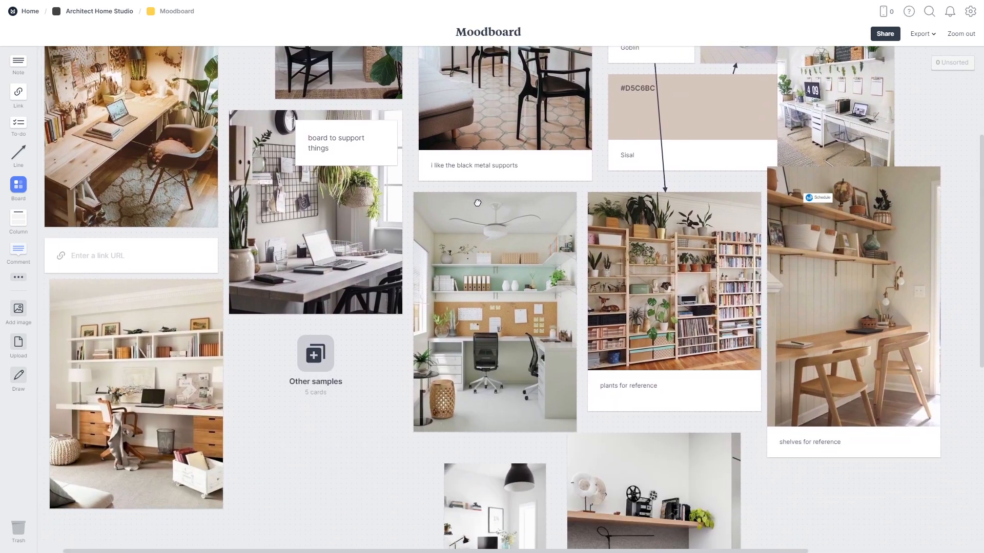
scroll(423, 309, "down", 2)
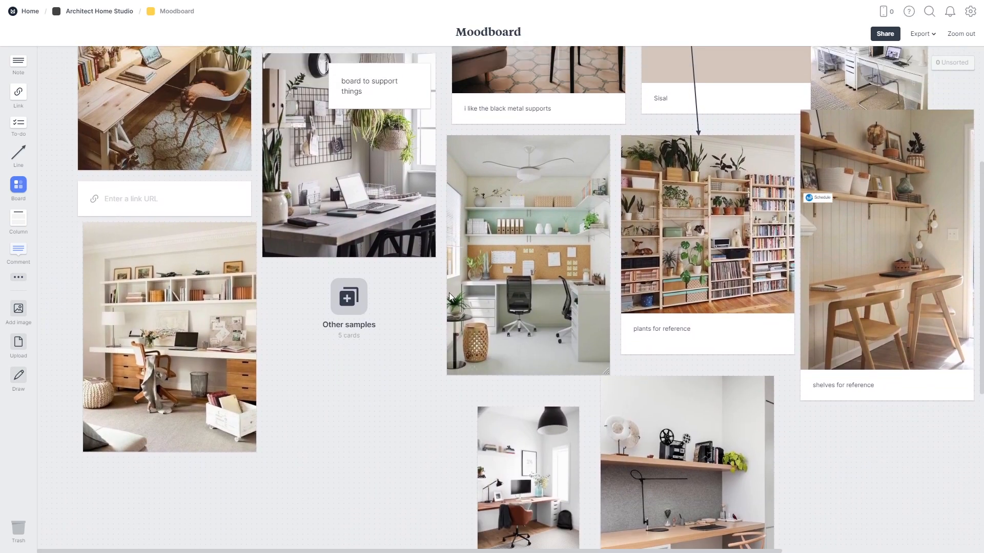
scroll(375, 328, "down", 3, "ctrl")
scroll(375, 328, "down", 3, "ctrl")
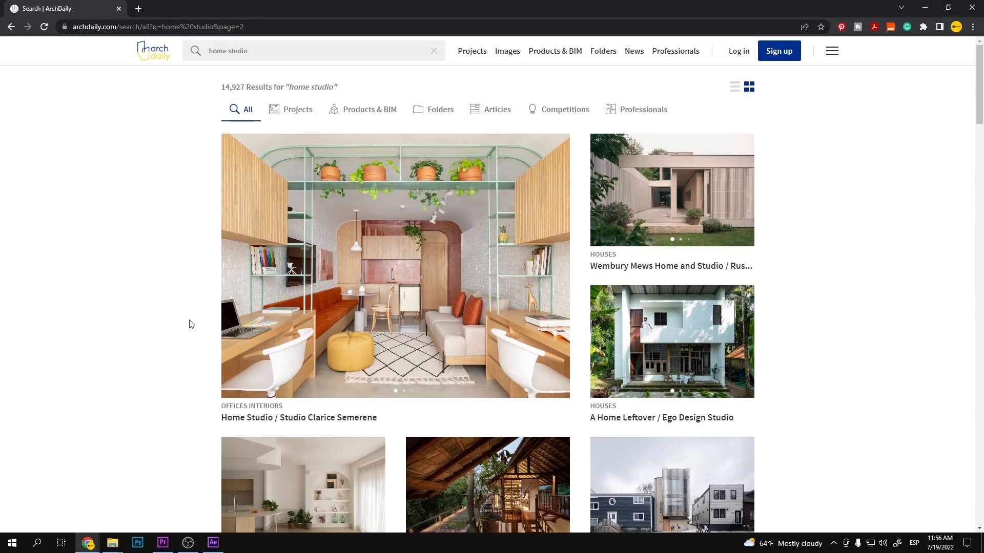
Step: Switch to ArchDaily's home studio results and find an interior photo in the Home Studio / Studio Clarice Semerene gallery
scroll(188, 327, "down", 5)
scroll(191, 326, "up", 4)
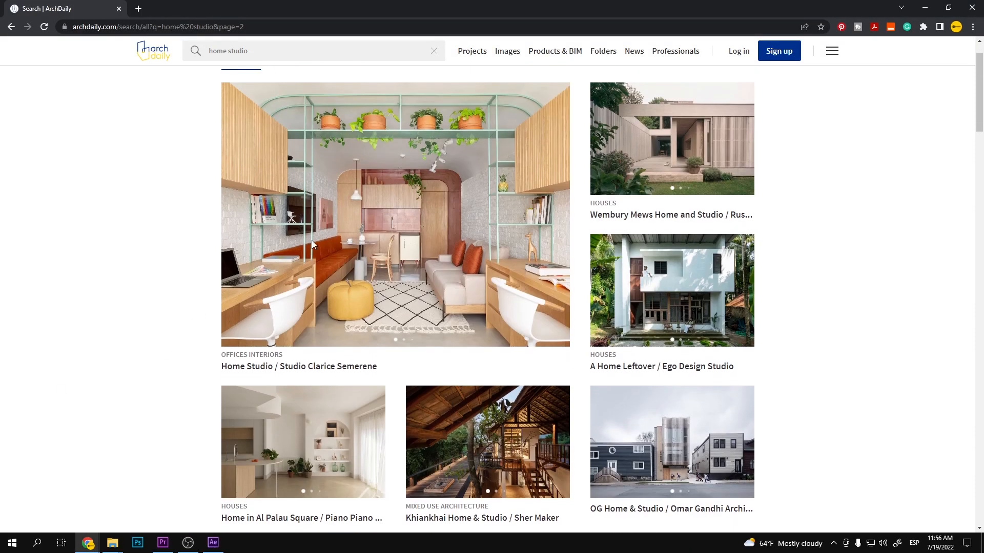
left_click(312, 241)
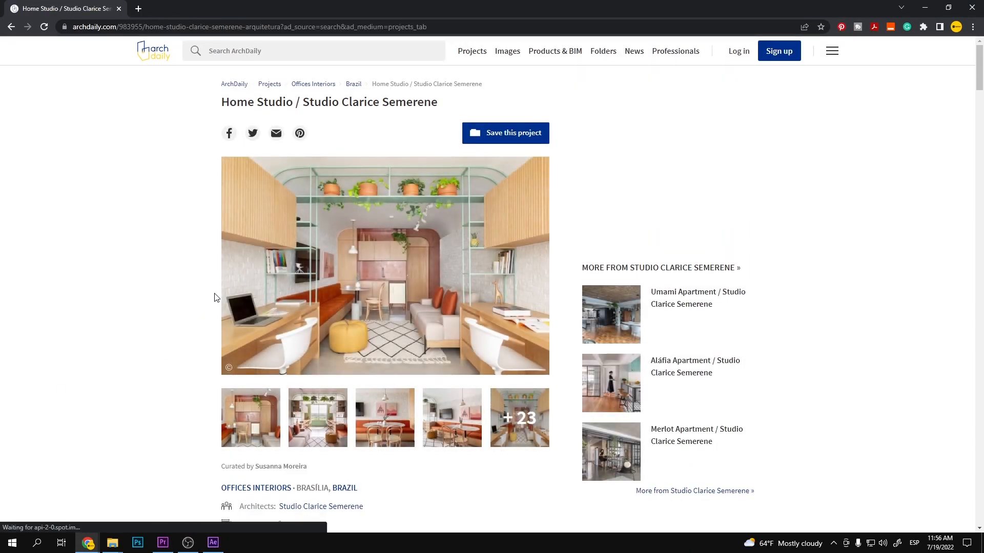
left_click(296, 285)
left_click(768, 297)
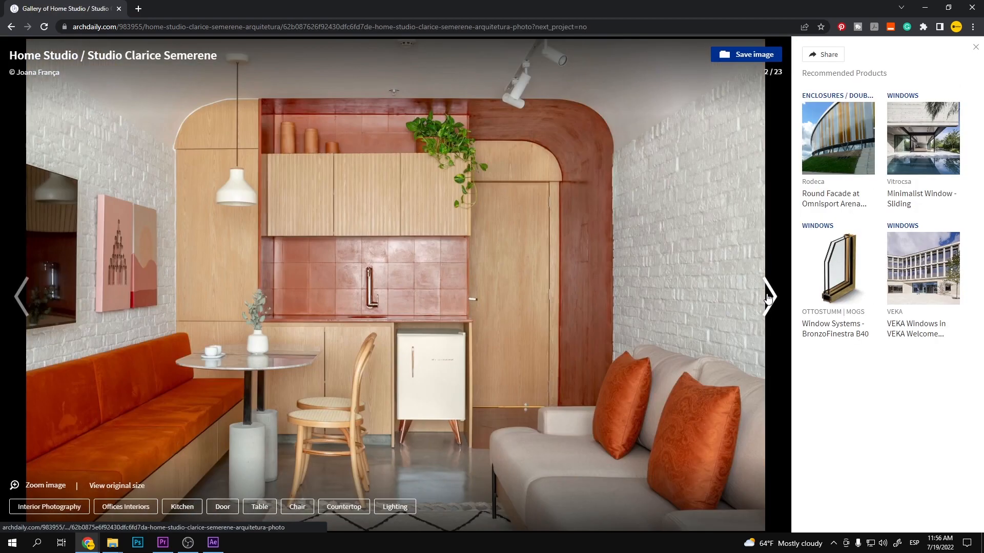
left_click(767, 297)
left_click(767, 297)
Step: Add the green-walled studio photo to the Milanote moodboard with an arrow-linked note reading "I like the color of the back wall!"
key("ctrl+v")
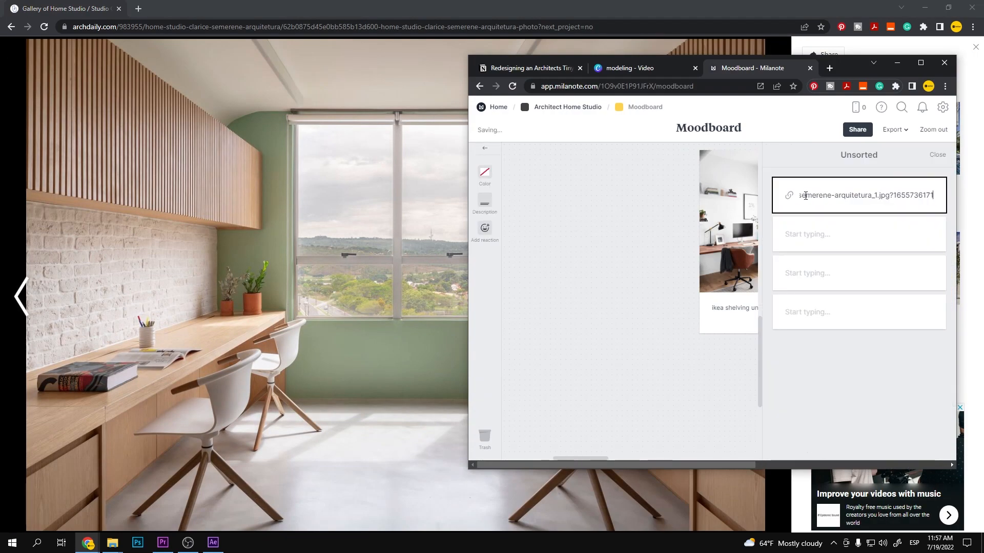
left_click_drag(877, 265, 620, 273)
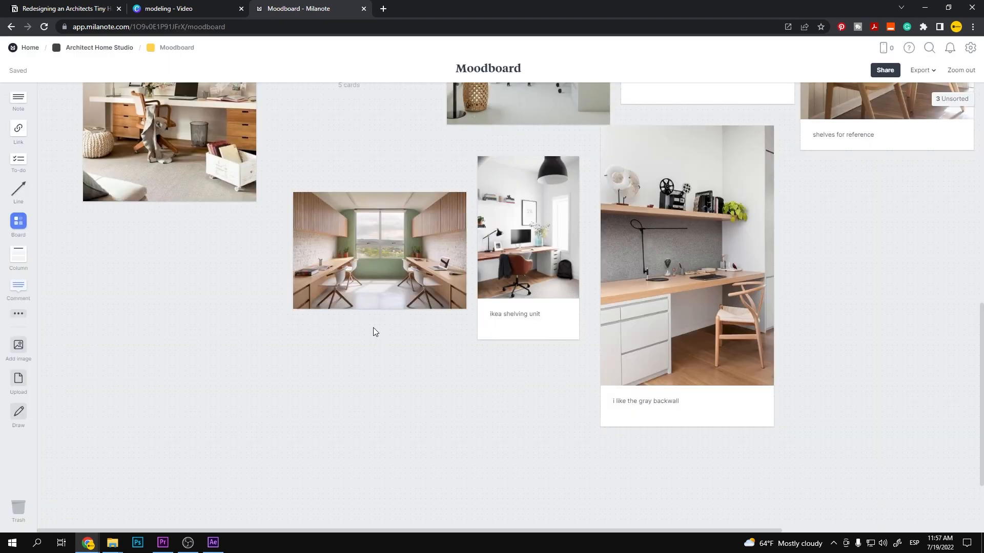
type("color of the back wall!")
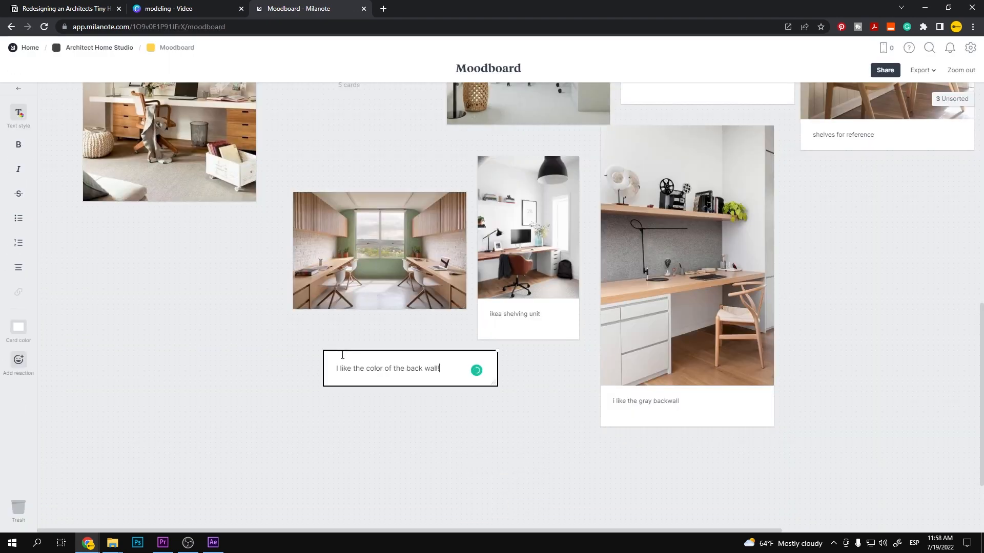
left_click_drag(342, 355, 220, 371)
left_click_drag(373, 367, 367, 338)
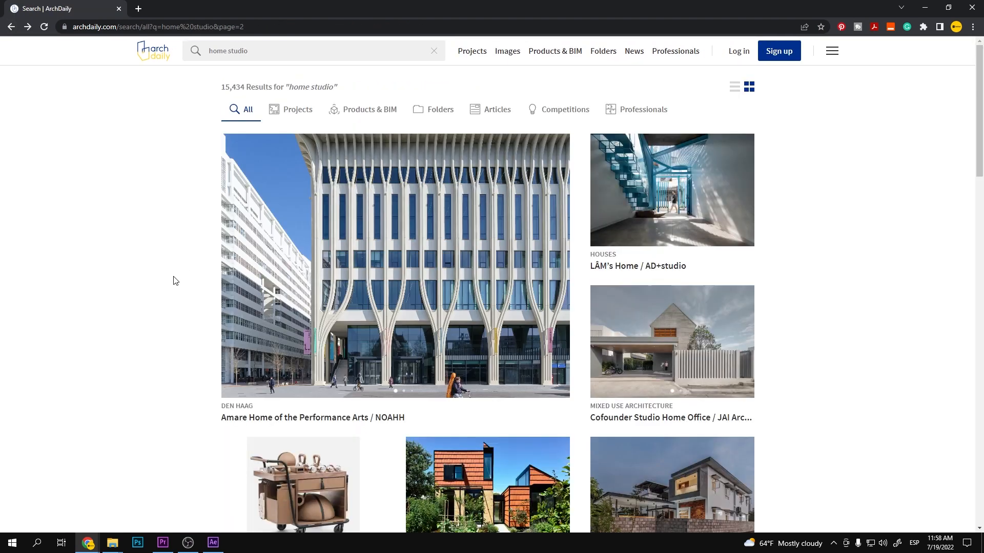
Step: Search ArchDaily for "architecture studio" and open the gallery of the Costa Rica Studio / Huella Estudio + NBBO Arquitectos project
scroll(173, 281, "down", 15)
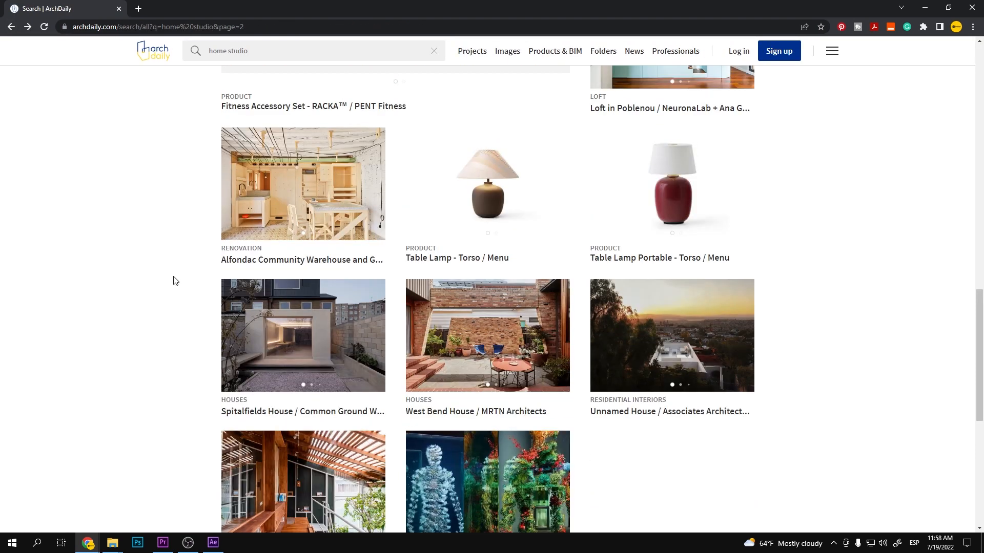
scroll(174, 280, "up", 20)
left_click(236, 51)
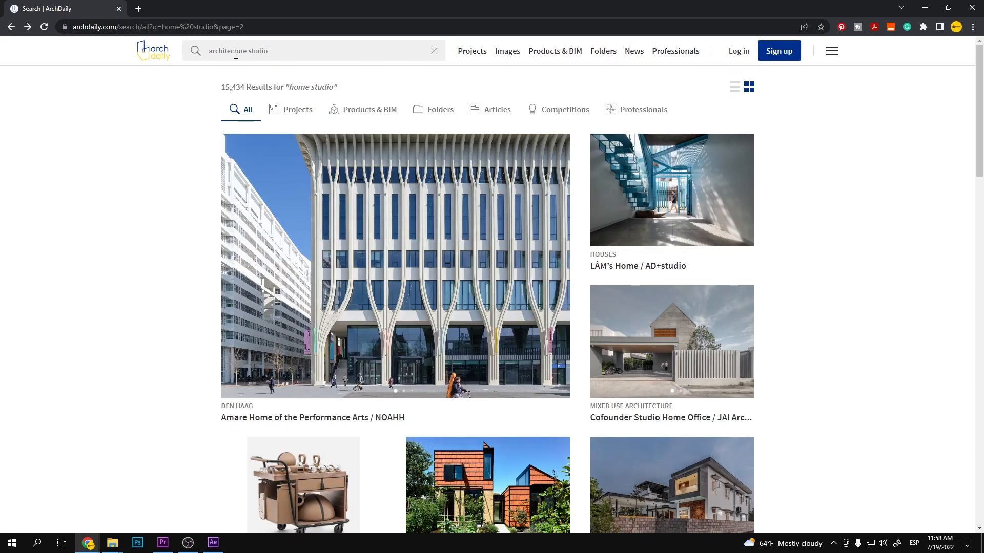
key("Return")
scroll(162, 264, "down", 10)
left_click(322, 135)
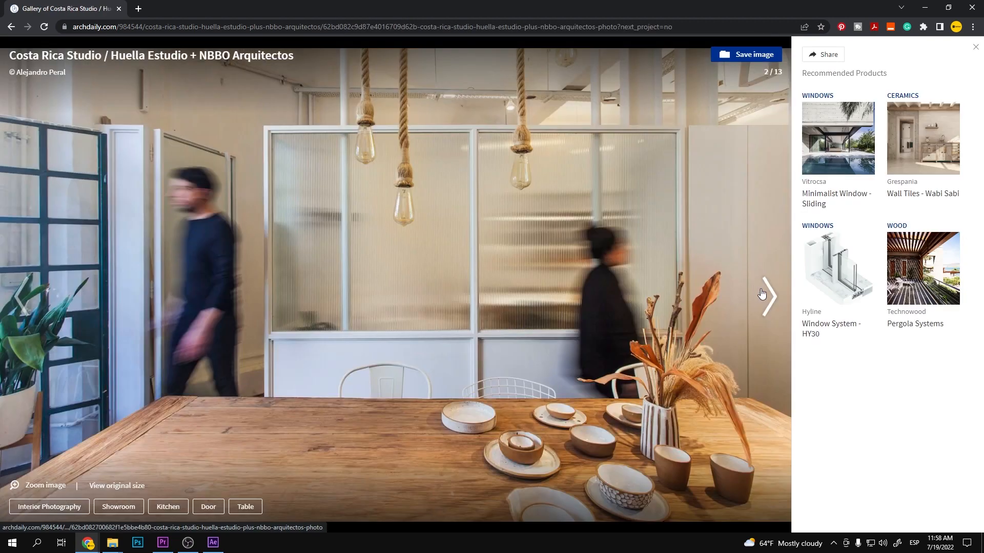
Step: Pick a studio photo with wall shelving from the gallery and place it on the moodboard below the ikea shelving unit photo
left_click(768, 296)
left_click(767, 296)
left_click(764, 293)
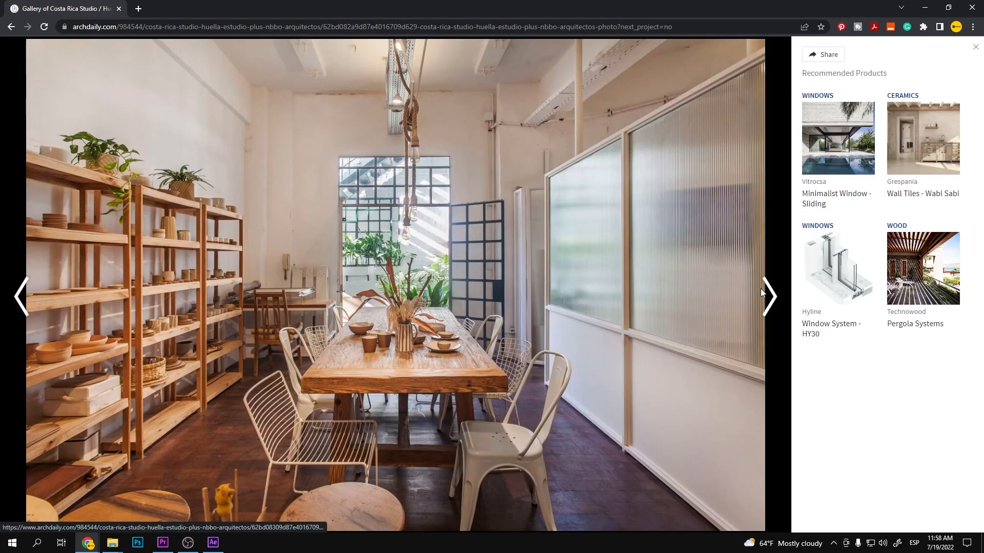
left_click(764, 293)
left_click(764, 293)
right_click(267, 125)
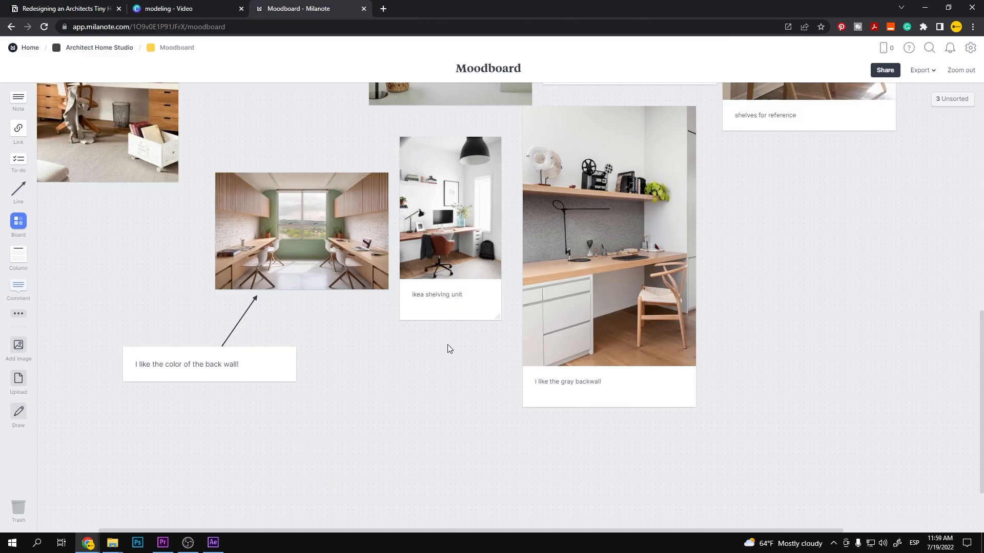
left_click(951, 99)
mouse_move(886, 170)
left_mouse_down()
mouse_move(699, 286)
mouse_move(440, 408)
left_mouse_up()
Step: Draw a freehand arrow pointing at the shelving in the new studio photo and save the drawing
left_click(18, 415)
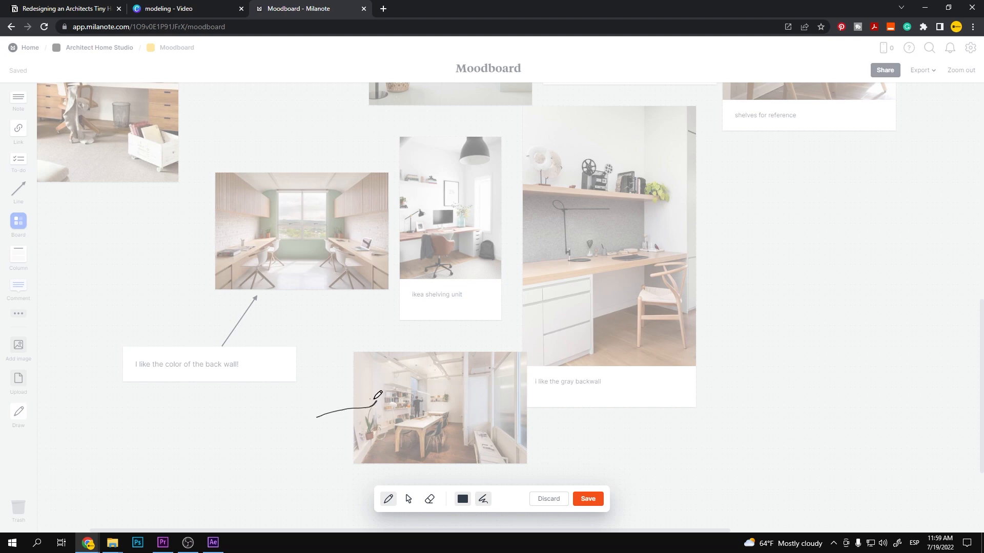
left_click_drag(374, 399, 379, 408)
left_click(587, 498)
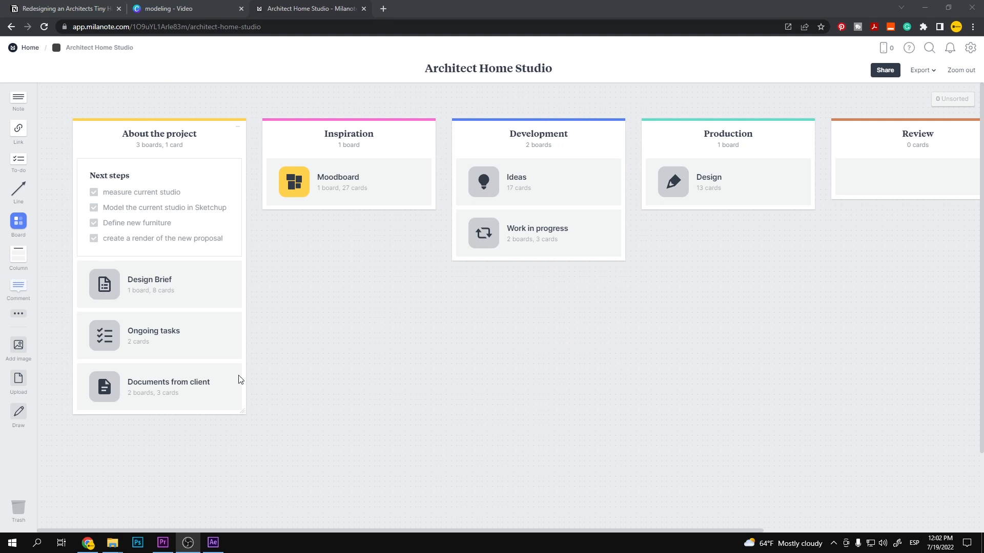
Step: Add a #7E7976 color swatch beside the gray backwall photo and a duplicate set to #DEC0A8, sampled from the wooden desk
left_click(324, 321)
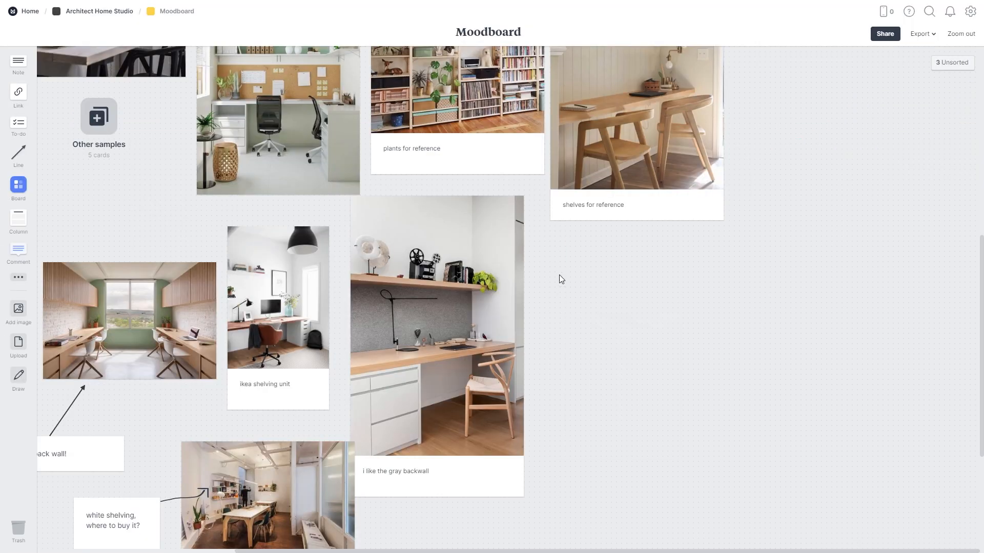
left_click(18, 279)
left_click_drag(90, 249, 620, 323)
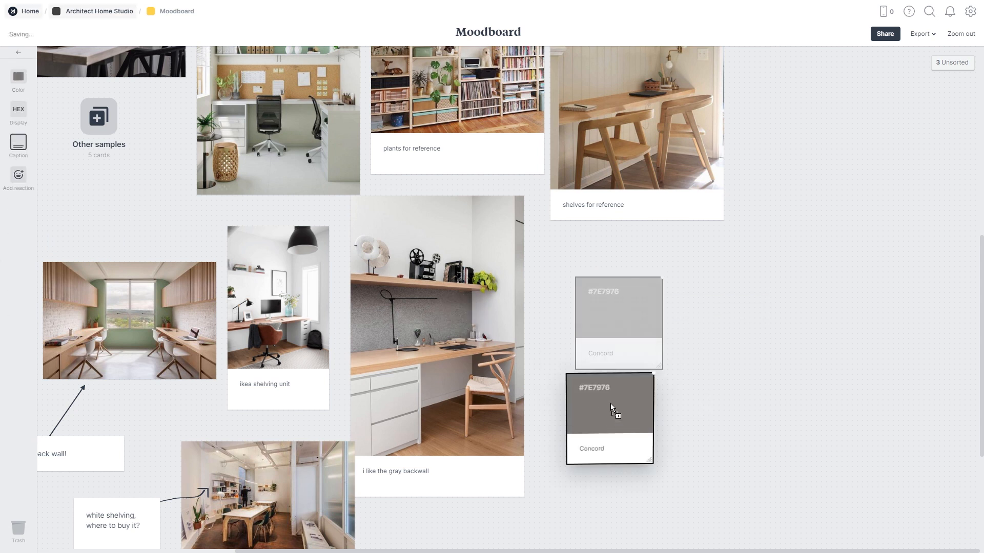
left_click_drag(615, 406, 721, 310)
left_click(752, 381)
left_click(391, 354)
Step: Complete the palette with two more swatches, sampling #D5D1D0 from the white drawers and #999E27 from the green plant
left_click(641, 404)
left_click_drag(616, 313, 727, 417, "alt")
double_click(617, 415)
left_click(655, 483)
left_click(404, 410)
double_click(732, 418)
left_click(758, 483)
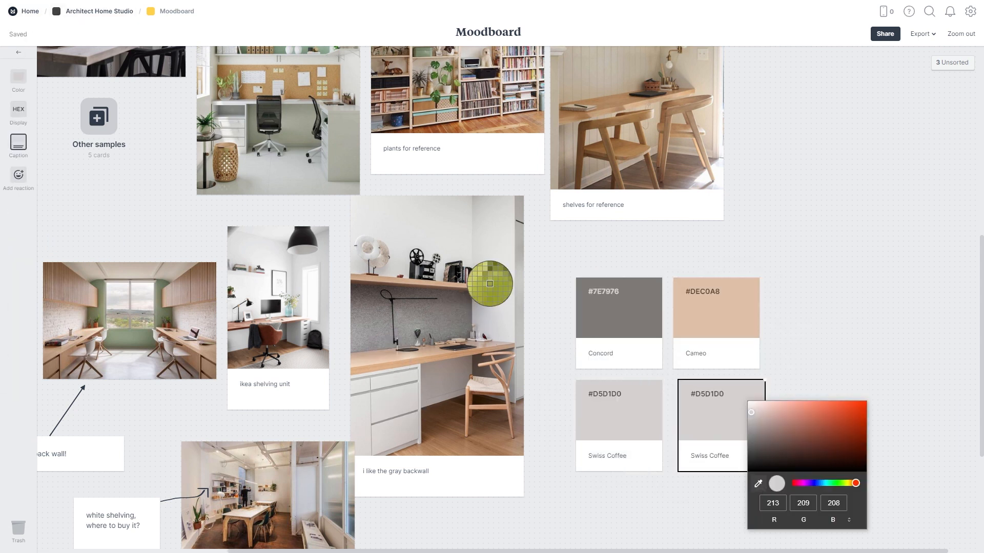
left_click(489, 283)
Step: Arrange the four color swatches in an overlapping diagonal cascade against the gray backwall photo
left_click_drag(619, 313, 552, 308)
left_click_drag(619, 409, 594, 323)
left_click_drag(708, 323, 631, 369)
left_click_drag(717, 404, 671, 379)
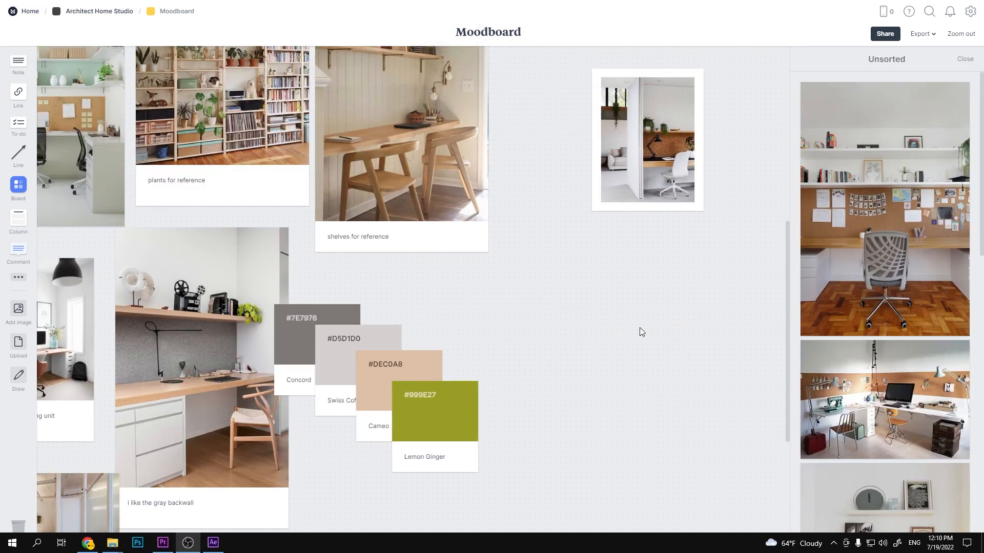
Step: Move the unsorted cork-wall office photos and the cork and foam board sample onto the empty area of the moodboard
scroll(639, 327, "down", 1)
left_click_drag(885, 153, 665, 232)
left_click_drag(884, 142, 504, 195)
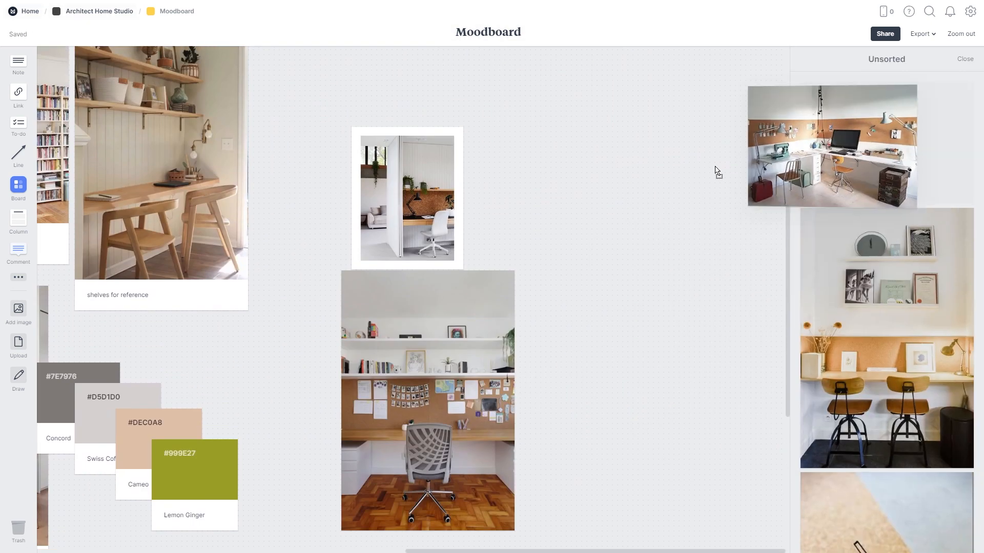
left_click_drag(885, 205, 656, 240)
left_click_drag(885, 205, 610, 404)
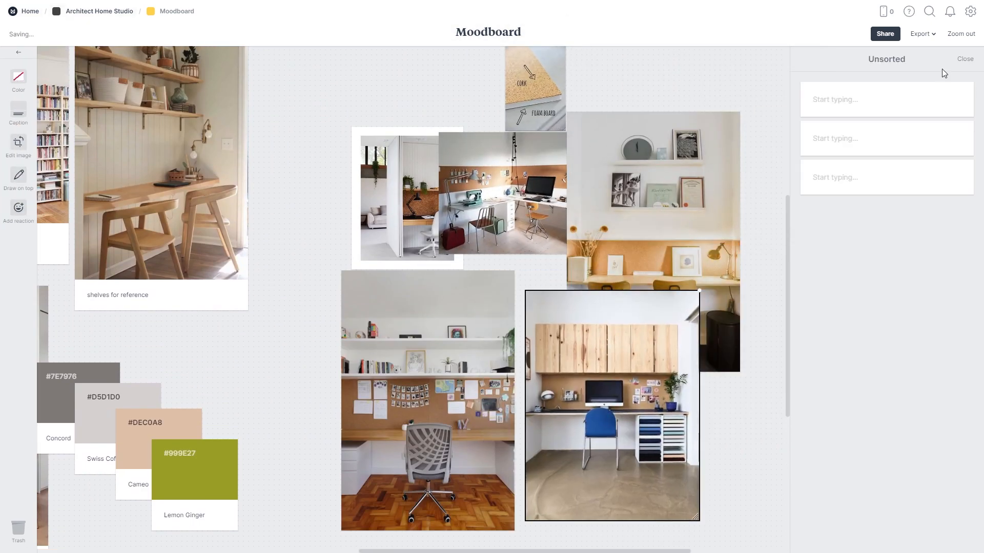
Step: Close the unsorted items, then shrink and reposition the wooden-cabinet and gray-chair office photos
left_click(964, 58)
left_click_drag(679, 502, 648, 460)
left_click_drag(615, 384, 846, 258)
left_click_drag(493, 509, 454, 450)
left_click_drag(392, 409, 484, 419)
Step: Spread out the corner-desk photo, the white-framed photo and the cork and foam board sample around the cork-wall group
left_click_drag(484, 174, 658, 430)
left_click_drag(423, 222, 531, 237)
left_click_drag(516, 82, 404, 169)
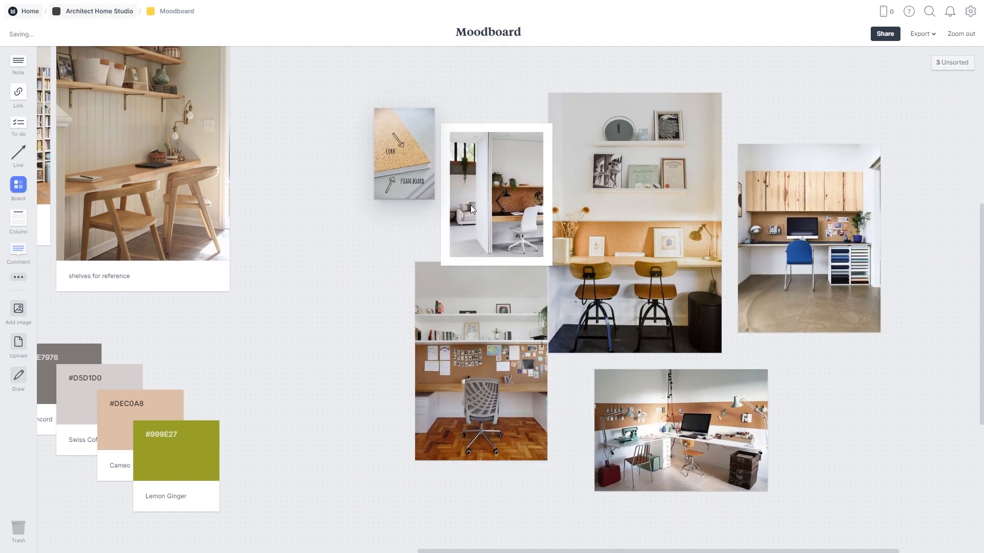
Step: Add notes reading "I think a horizontal strip of cork would work" over the photos and "this is how we could install it" near the cork sample
double_click(815, 379)
type("t")
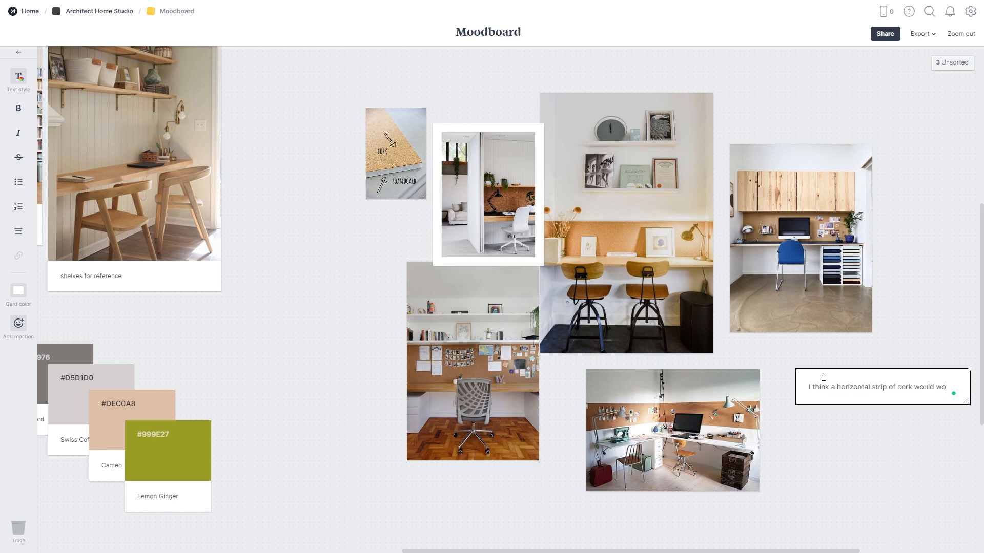
left_click_drag(892, 399, 759, 311)
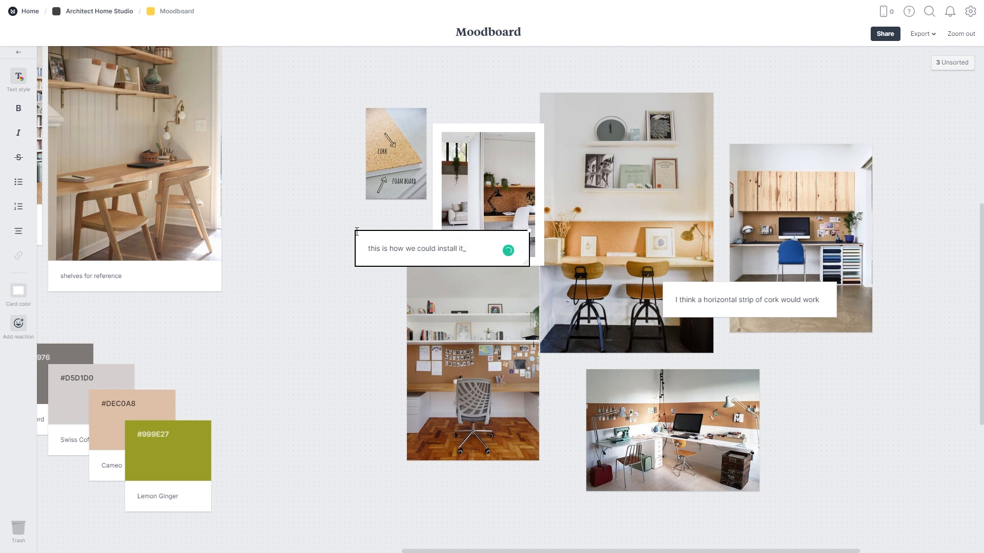
key("super+space")
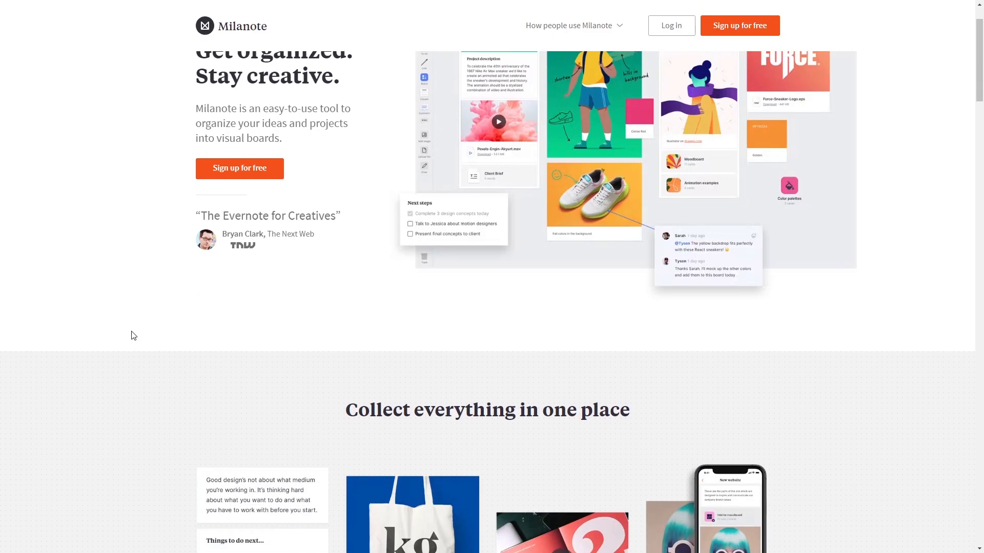
Step: Browse the Milanote homepage's feature sections on collecting content, organizing visually and brainstorming on an online whiteboard
scroll(133, 335, "down", 7)
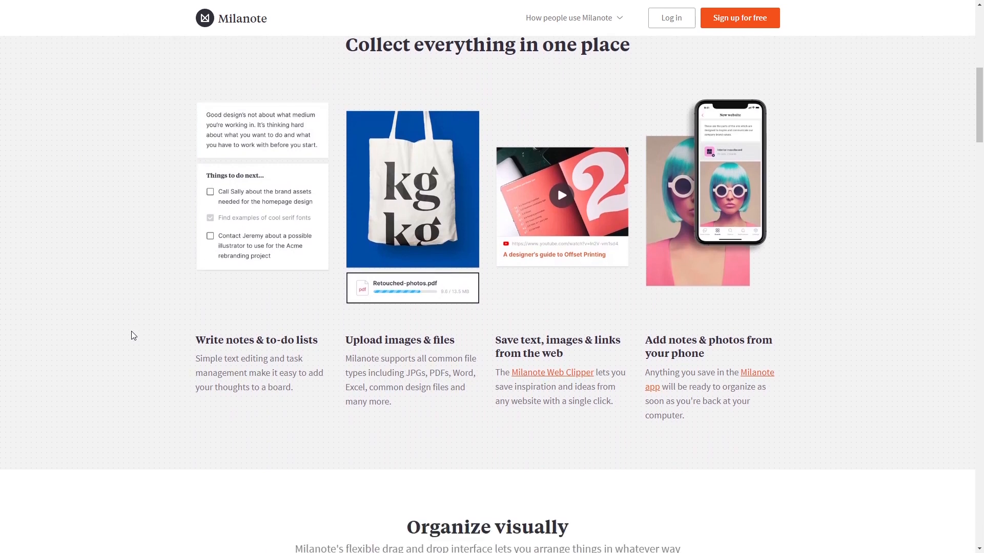
scroll(133, 335, "down", 9)
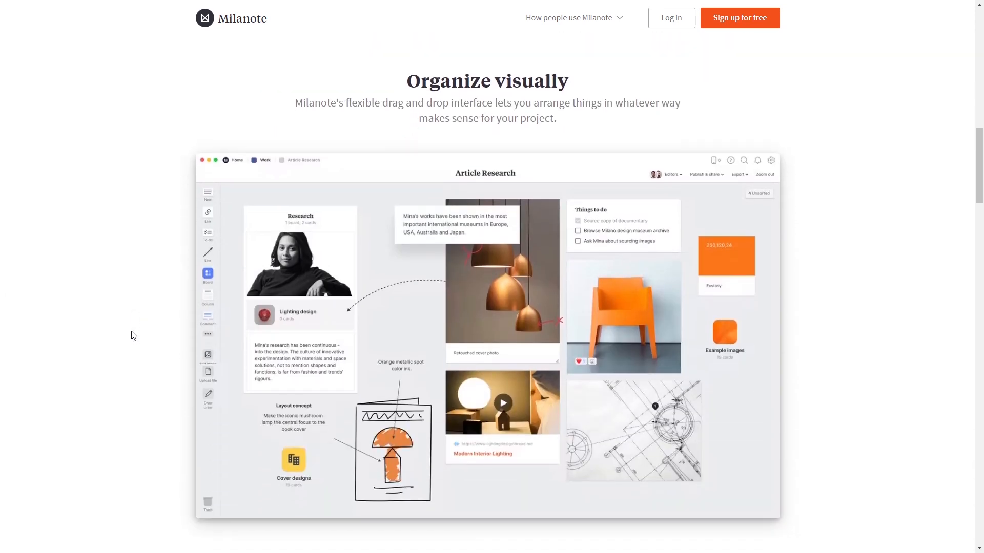
scroll(133, 336, "down", 11)
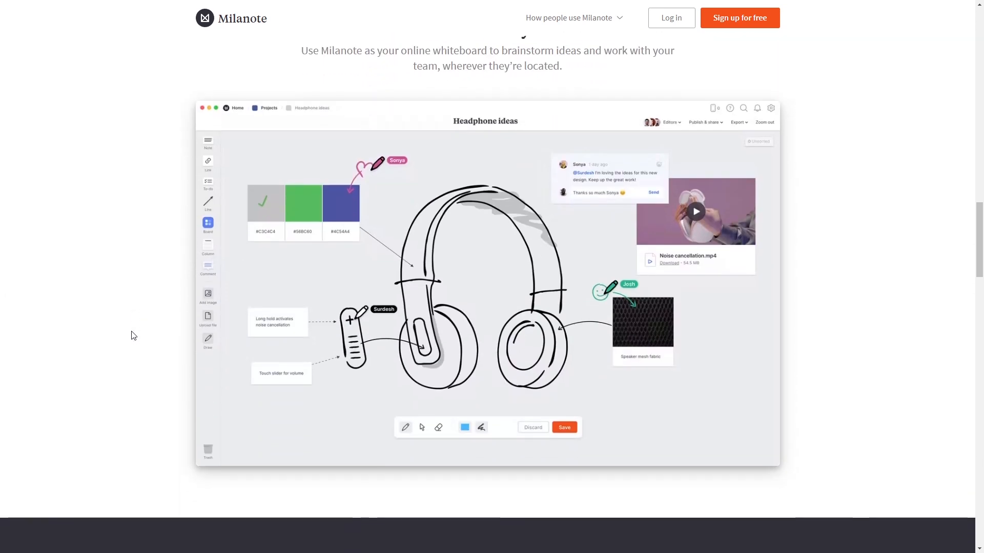
scroll(132, 333, "down", 8)
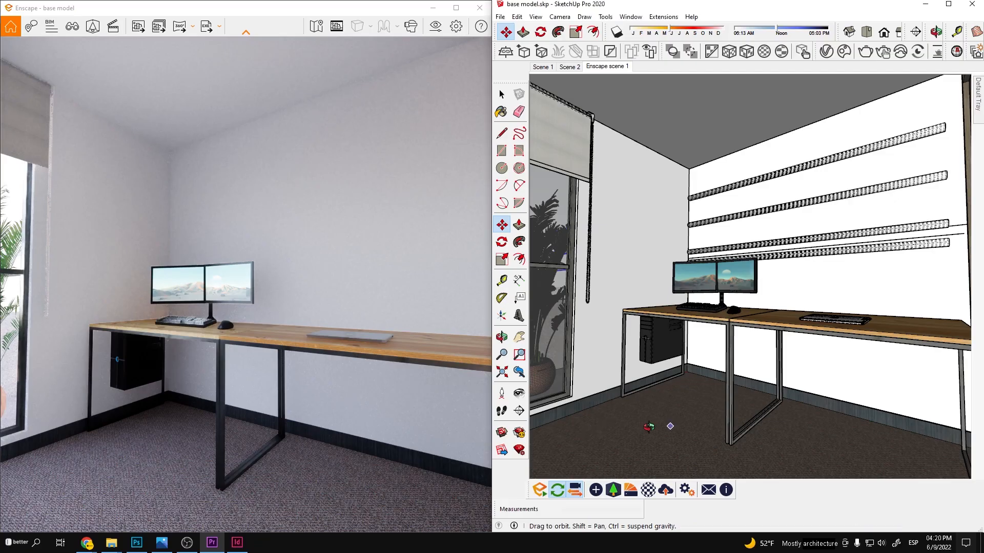
Step: In the SketchUp base model, move the three floating shelves 1 m into place on the wall above the desks
middle_click_drag(649, 427, 600, 411)
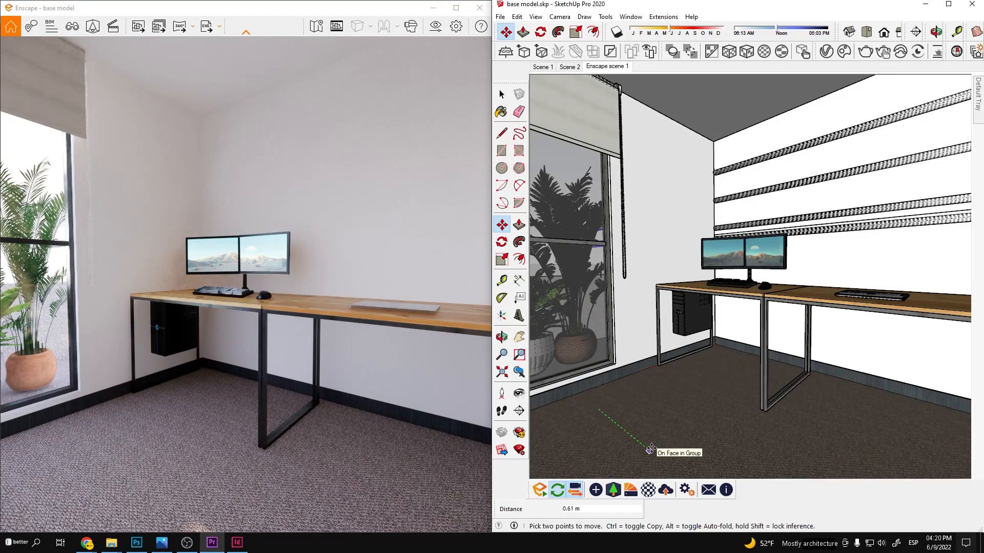
type("1")
key("Return")
mouse_move(709, 370)
middle_mouse_down()
mouse_move(718, 336)
mouse_move(725, 344)
middle_mouse_up()
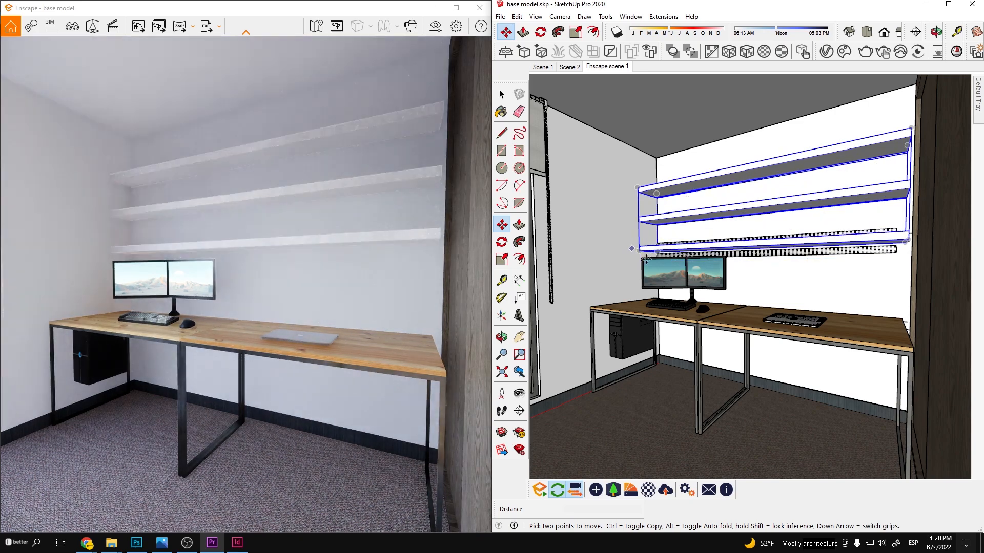
Step: Try to apply paint to the wall surfaces around the floating shelves
mouse_move(646, 259)
middle_mouse_down()
mouse_move(668, 279)
mouse_move(640, 323)
mouse_move(594, 319)
mouse_move(570, 345)
mouse_move(594, 340)
mouse_move(604, 364)
mouse_move(624, 307)
mouse_move(704, 369)
mouse_move(663, 277)
mouse_move(674, 263)
mouse_move(657, 154)
mouse_move(610, 163)
middle_mouse_up()
key("b")
left_click(663, 276)
key("space")
triple_click(661, 284)
left_click(661, 283)
double_click(658, 182)
triple_click(659, 183)
key("b")
left_click(658, 183)
key("space")
Step: Open the wall group for editing and paint the whole wall behind the shelves and desks black
left_click(702, 287)
mouse_move(729, 312)
middle_mouse_down()
mouse_move(816, 329)
mouse_move(696, 314)
mouse_move(792, 320)
middle_mouse_up()
double_click(689, 184)
middle_click_drag(671, 303, 690, 307)
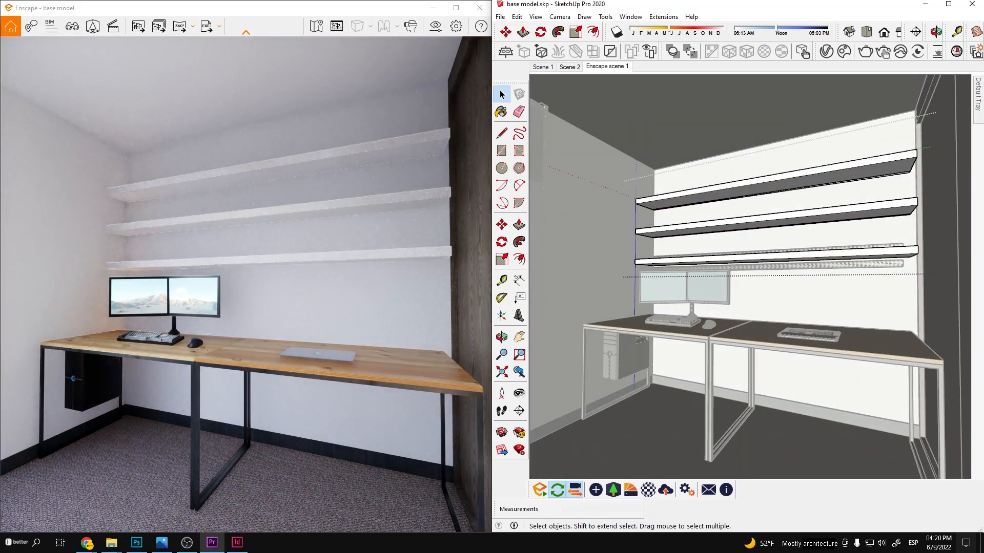
middle_click_drag(640, 341, 606, 345)
left_click(606, 345)
double_click(700, 174)
left_click(701, 174)
key("b")
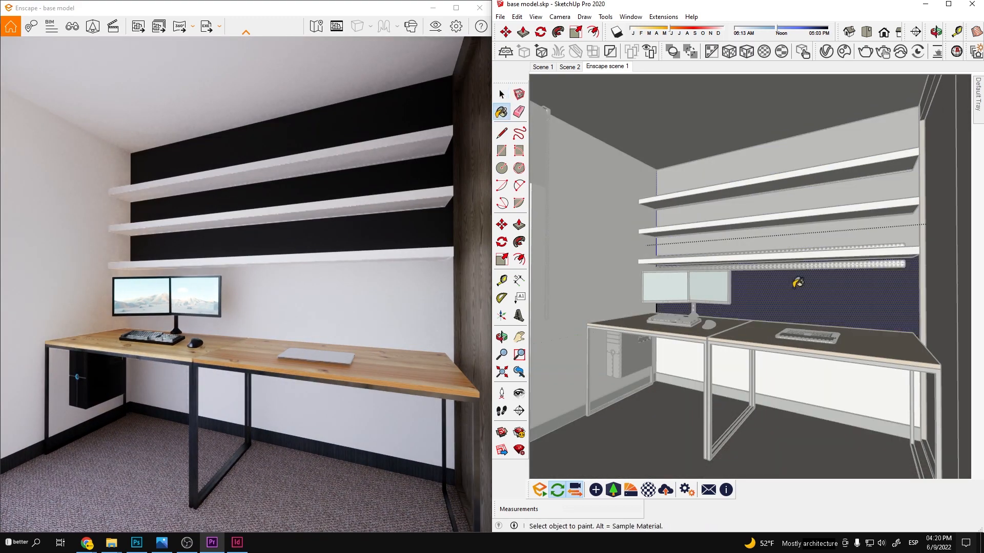
left_click(793, 410)
double_click(799, 380)
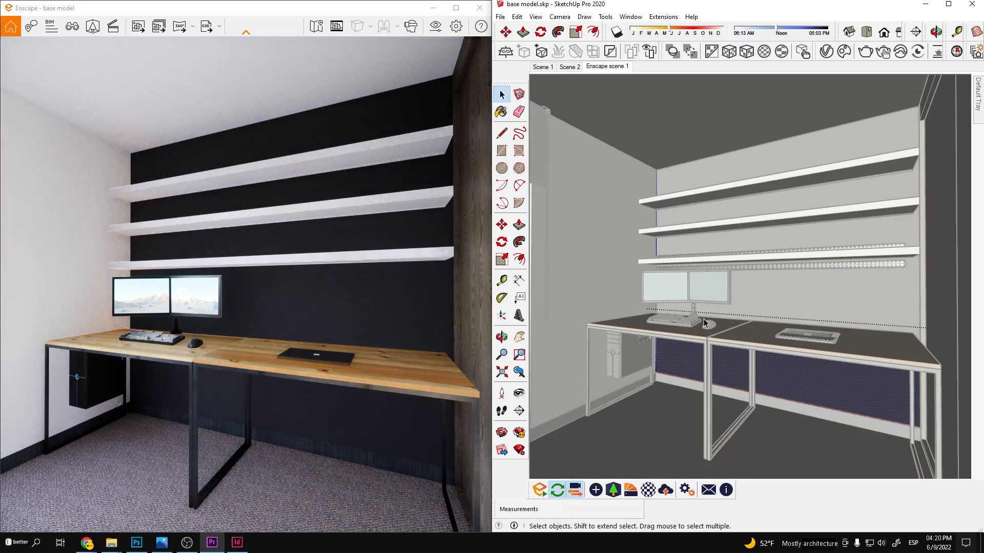
Step: Paint the adjoining side wall black as well and check the dark scheme facing the desks
left_click(594, 248)
double_click(595, 248)
key("b")
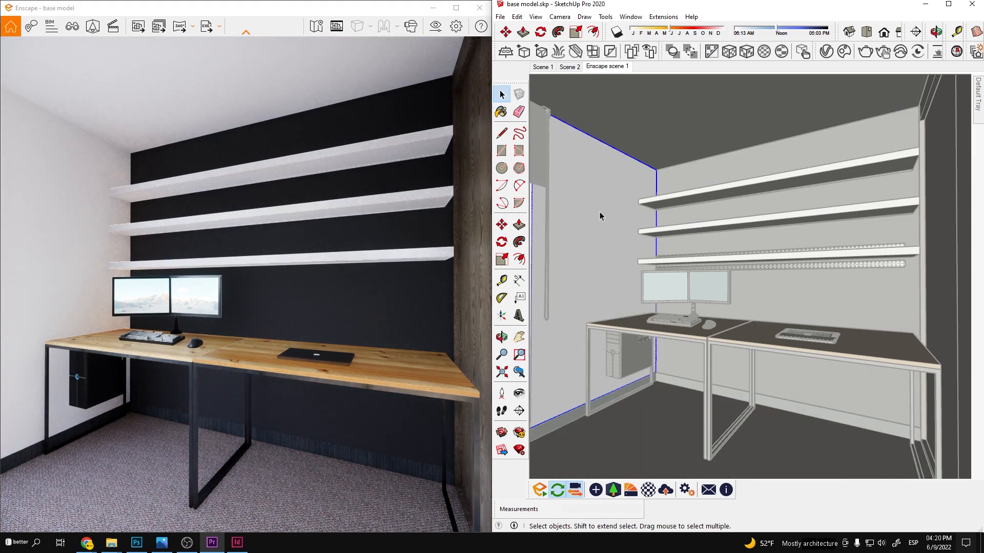
left_click(605, 205)
key("space")
middle_click_drag(757, 332, 845, 324)
key("F4")
scroll(711, 283, "up", 4)
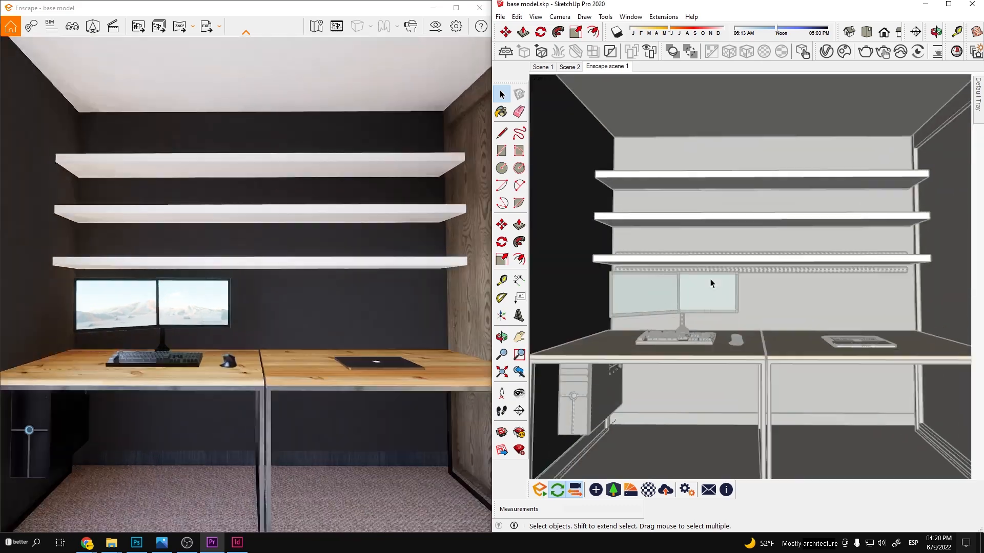
middle_click_drag(712, 283, 883, 281)
mouse_move(773, 326)
middle_mouse_down("shift")
mouse_move(830, 408)
mouse_move(874, 395)
mouse_move(575, 364)
mouse_move(769, 351)
mouse_move(653, 379)
mouse_move(748, 325)
middle_mouse_up("shift")
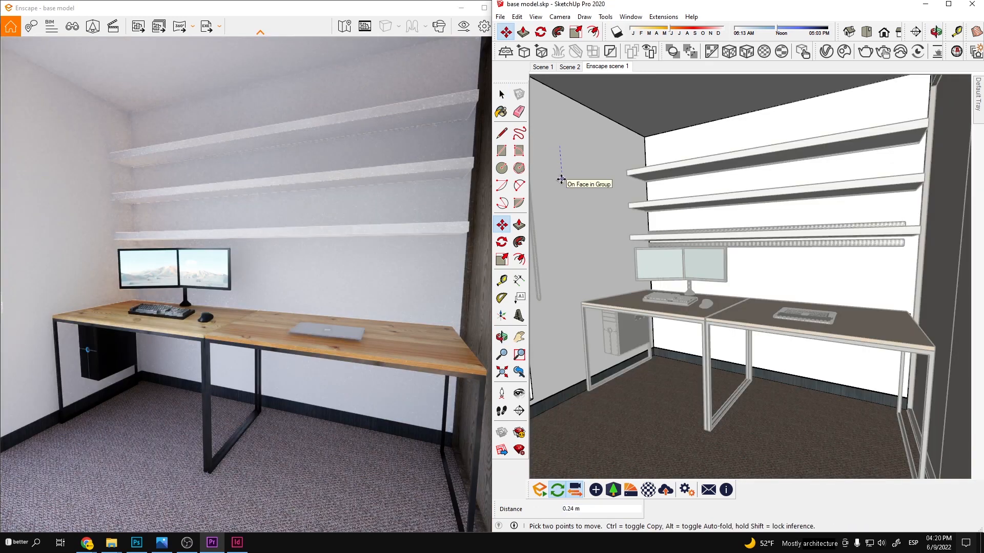
Step: Move the cork panels onto the corner walls and lower them 1 m to stand directly above the desktops
key("Return")
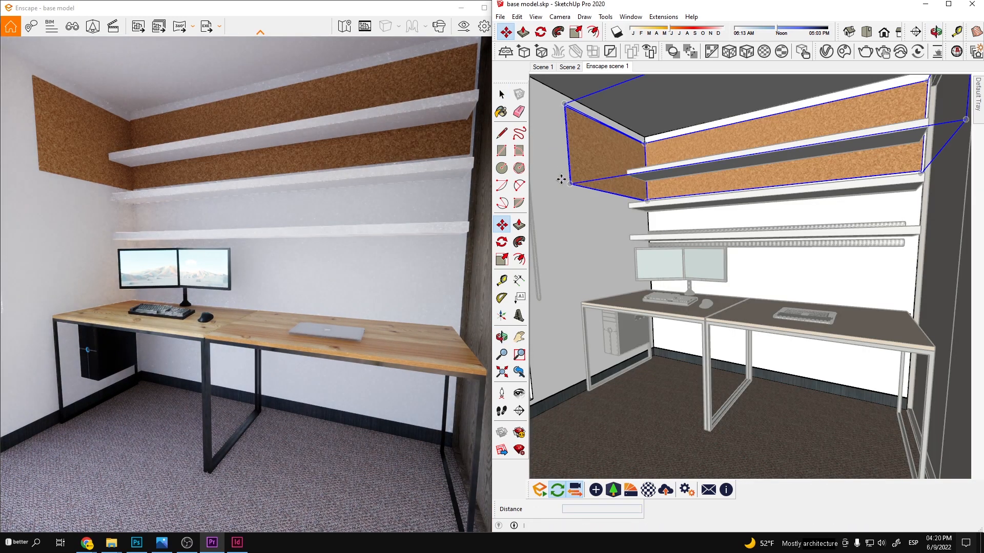
left_click(561, 180)
key("Return")
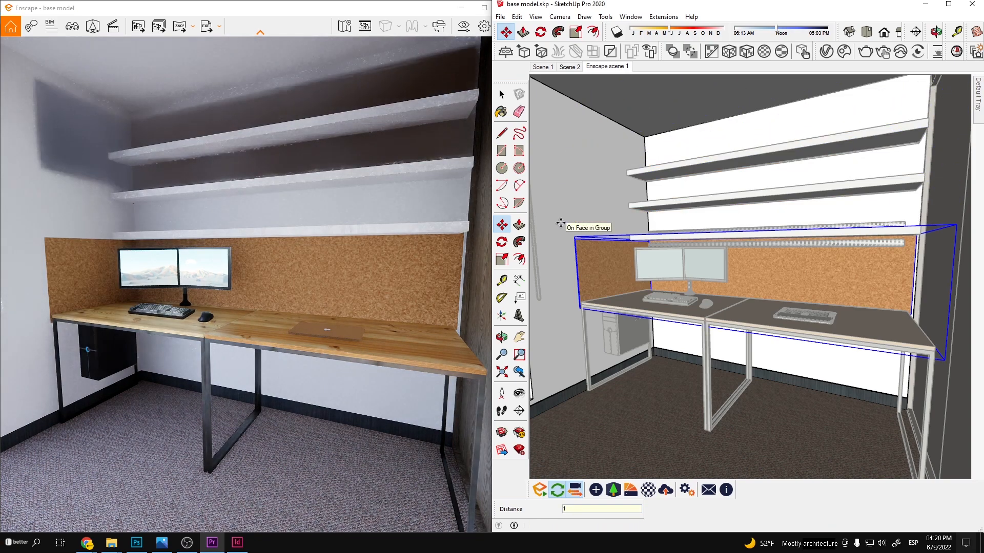
Step: Examine the cork panels up close around the monitors, including the corner joint and the side panel's exposed edge
middle_click_drag(648, 303, 709, 327)
scroll(650, 311, "up", 4)
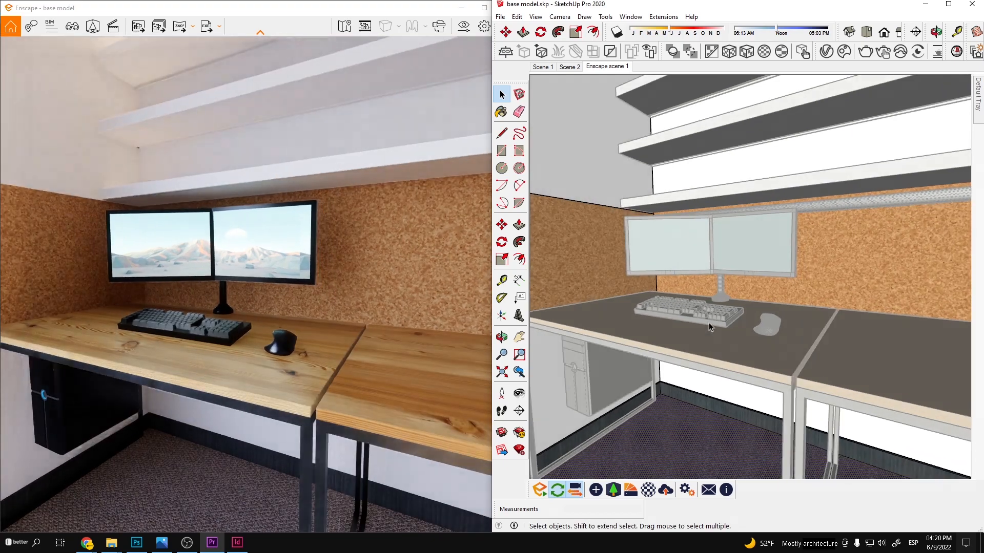
key("Escape")
middle_click_drag(660, 285, 694, 337, "shift")
scroll(687, 330, "up", 3)
mouse_move(592, 269)
middle_mouse_down()
mouse_move(670, 270)
mouse_move(803, 250)
middle_mouse_up()
scroll(711, 278, "up", 3)
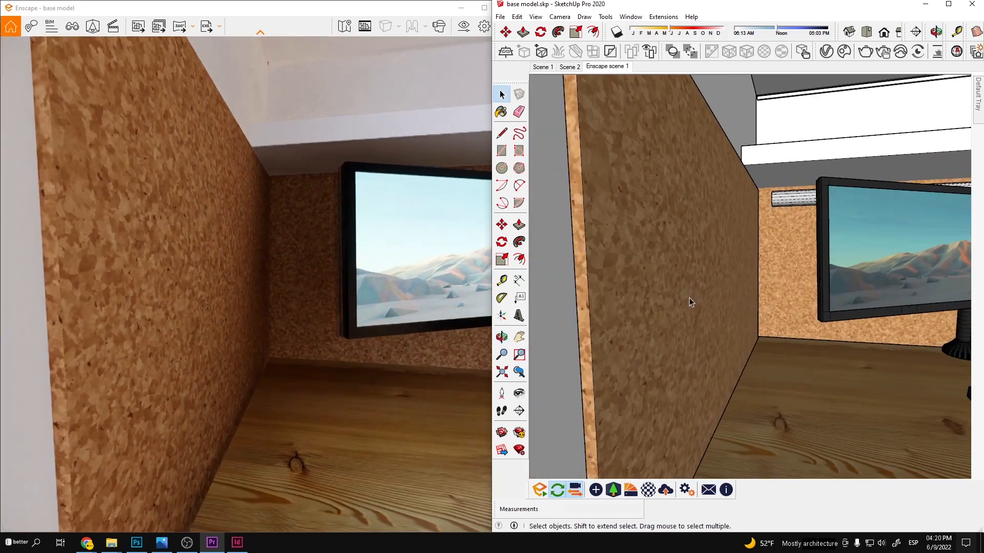
middle_click_drag(646, 268, 636, 276)
scroll(737, 318, "down", 3)
middle_click_drag(737, 318, 637, 303)
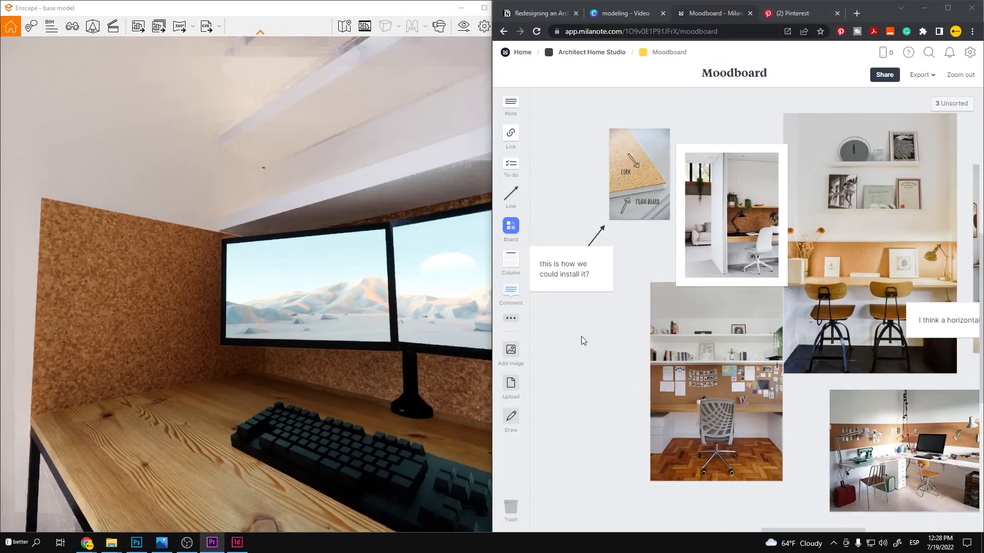
Step: Switch to the Milanote moodboard and review the cork-strip reference photos, installation note and full board overview
middle_click_drag(556, 361, 531, 347)
middle_click_drag(694, 397, 595, 374)
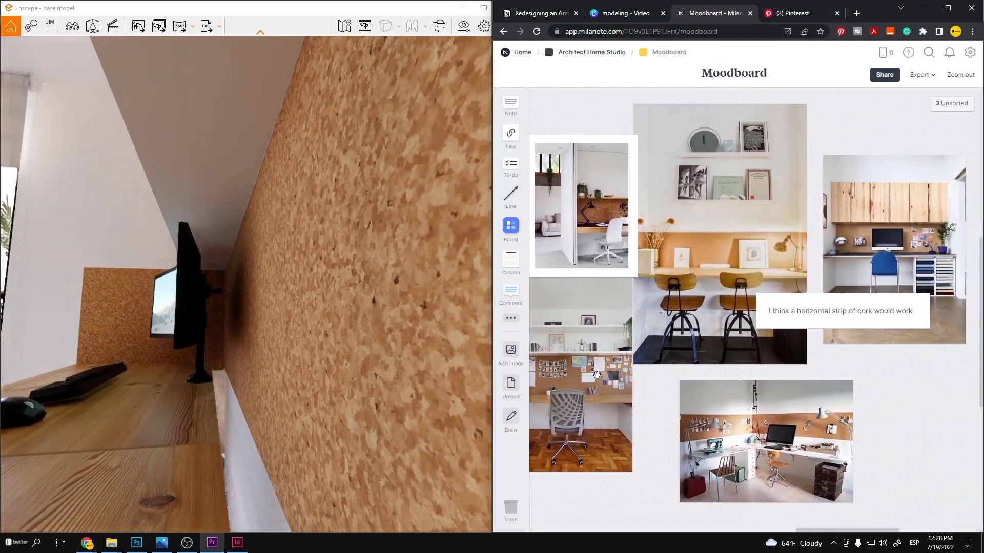
middle_click_drag(655, 380, 737, 410)
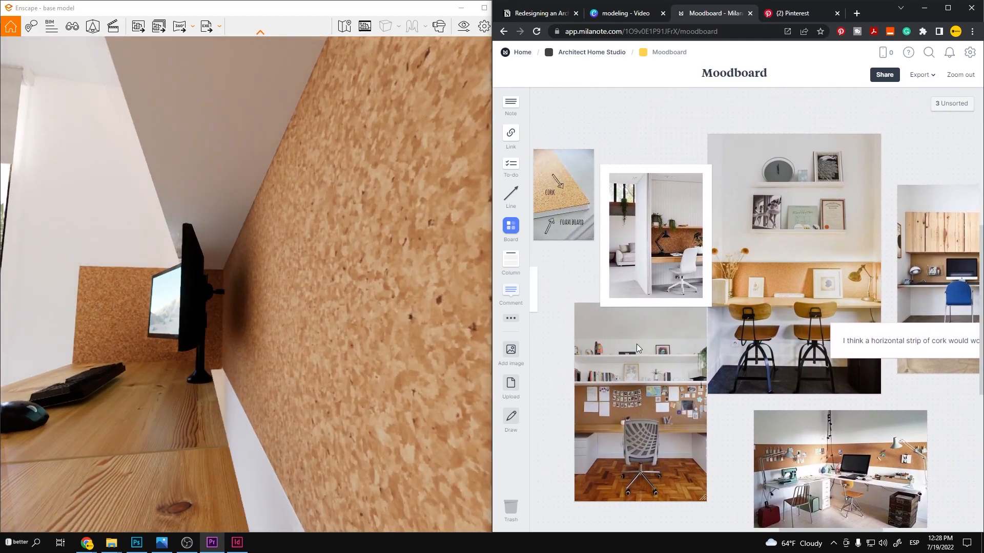
middle_click_drag(636, 343, 700, 366)
scroll(631, 327, "down", 3, "ctrl")
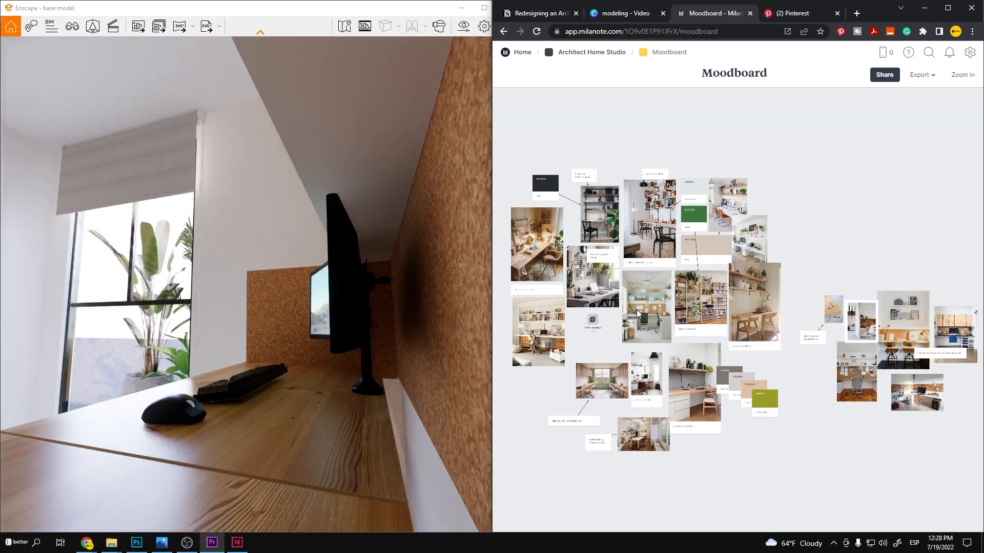
scroll(636, 309, "up", 3, "ctrl")
middle_click_drag(606, 310, 945, 362)
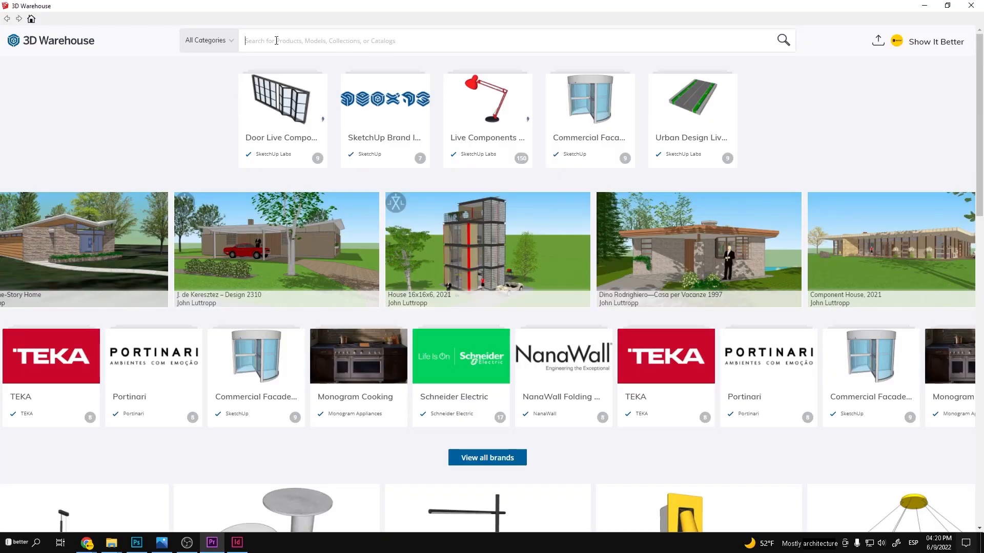
Step: Search 3D Warehouse for "alex drawer" and get the white Alex Drawers model for the room
left_click(275, 41)
type("alex drawer")
key("Return")
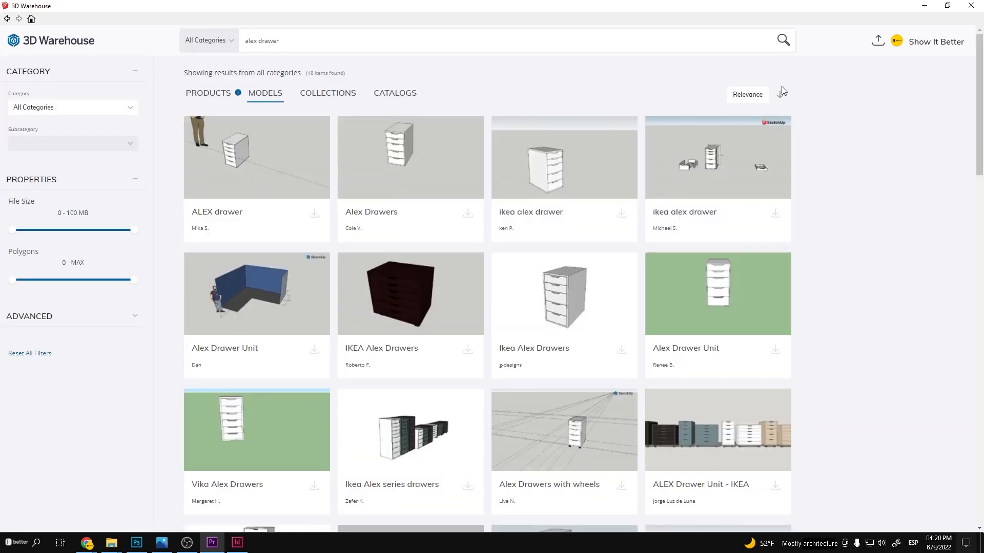
left_click(399, 154)
left_click(484, 361)
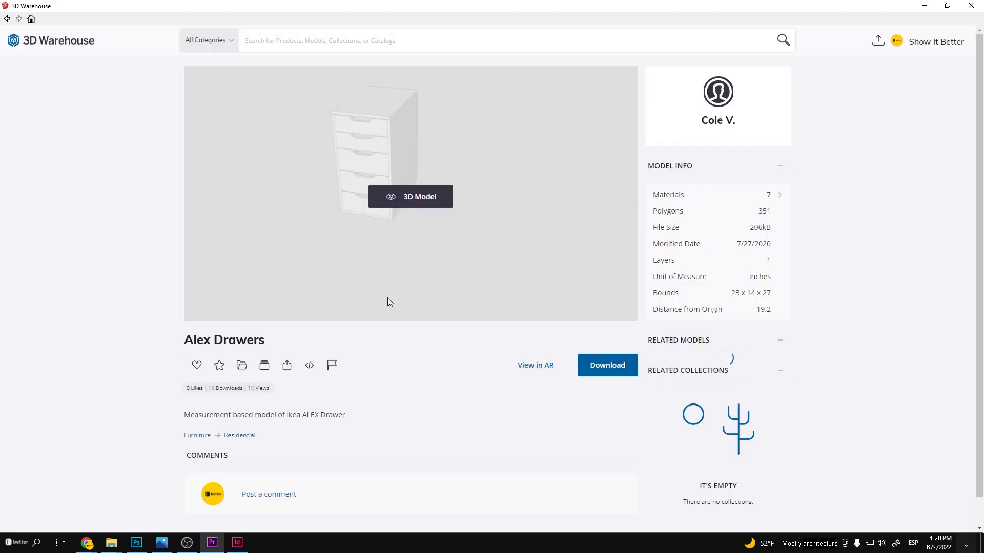
left_click(977, 5)
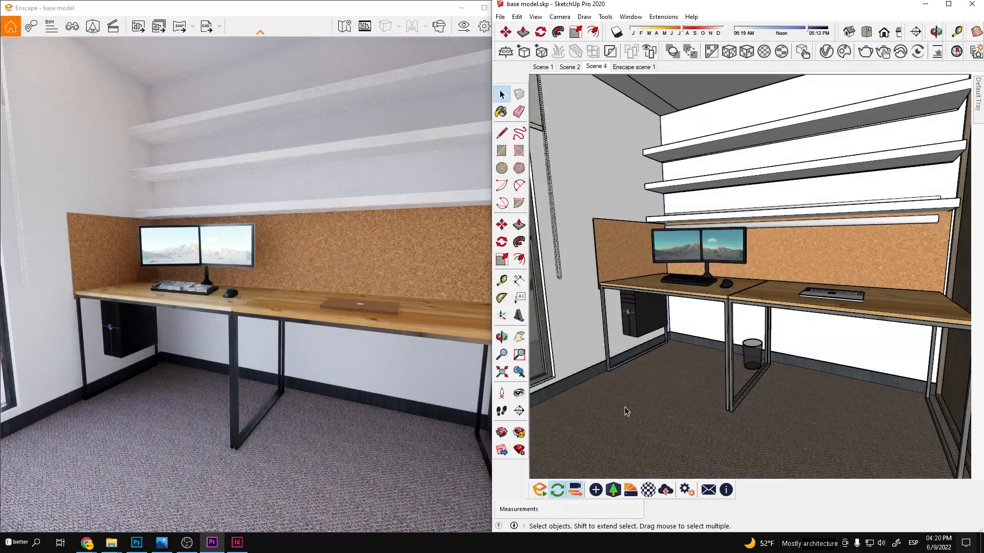
Step: Place the white five-drawer unit under the second desk beside the middle legs and check its fit
left_click(713, 402)
key("space")
scroll(759, 356, "up", 4)
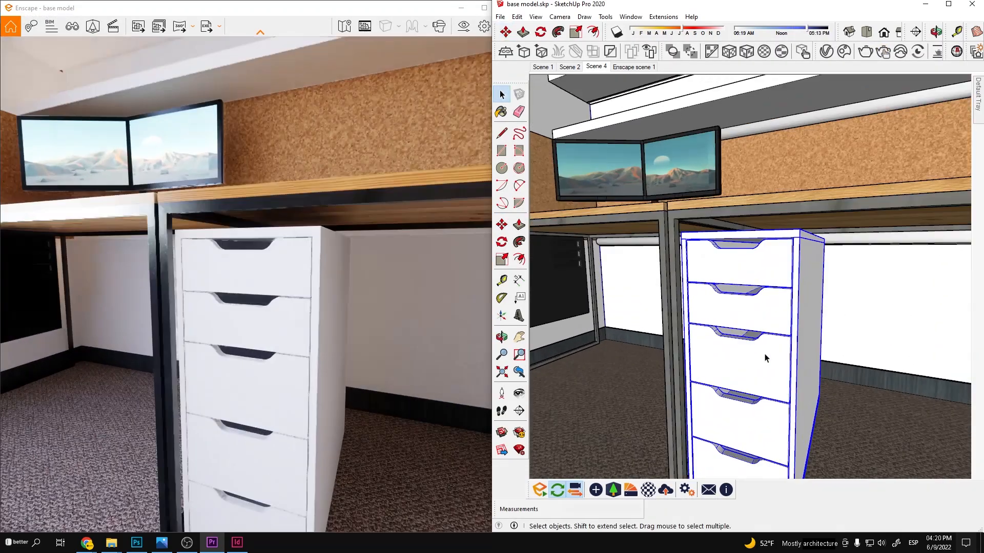
middle_click_drag(766, 355, 780, 242)
scroll(779, 241, "up", 3)
scroll(778, 251, "down", 1)
scroll(777, 256, "down", 8)
Step: Move the two black pendant lamps 2.5 m into position above the desks and inspect them in front of the shelves
key("m")
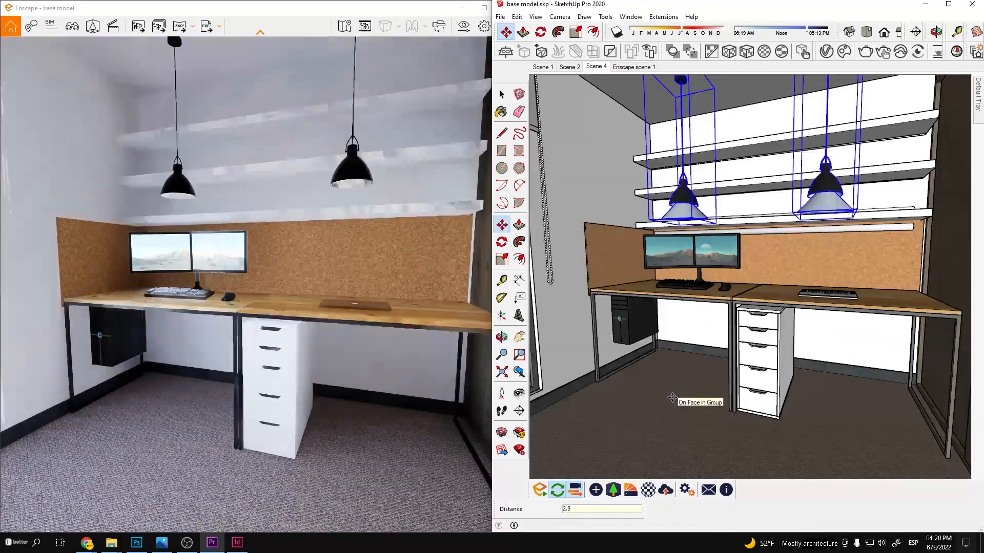
mouse_move(654, 369)
middle_mouse_down()
mouse_move(687, 373)
mouse_move(681, 358)
middle_mouse_up()
mouse_move(676, 240)
middle_mouse_down()
mouse_move(681, 272)
mouse_move(748, 265)
mouse_move(789, 230)
mouse_move(775, 224)
middle_mouse_up()
scroll(775, 224, "up", 3)
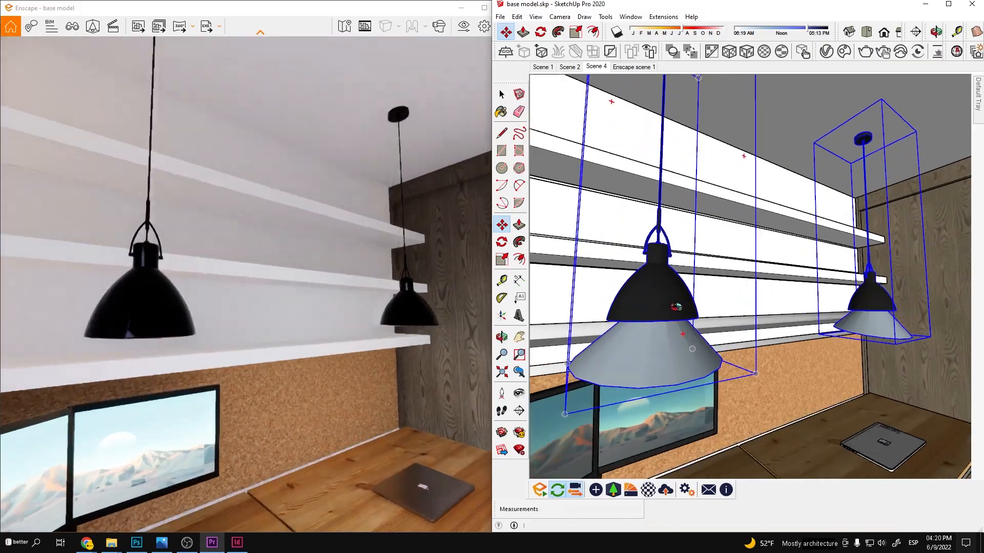
middle_click_drag(674, 308, 861, 309)
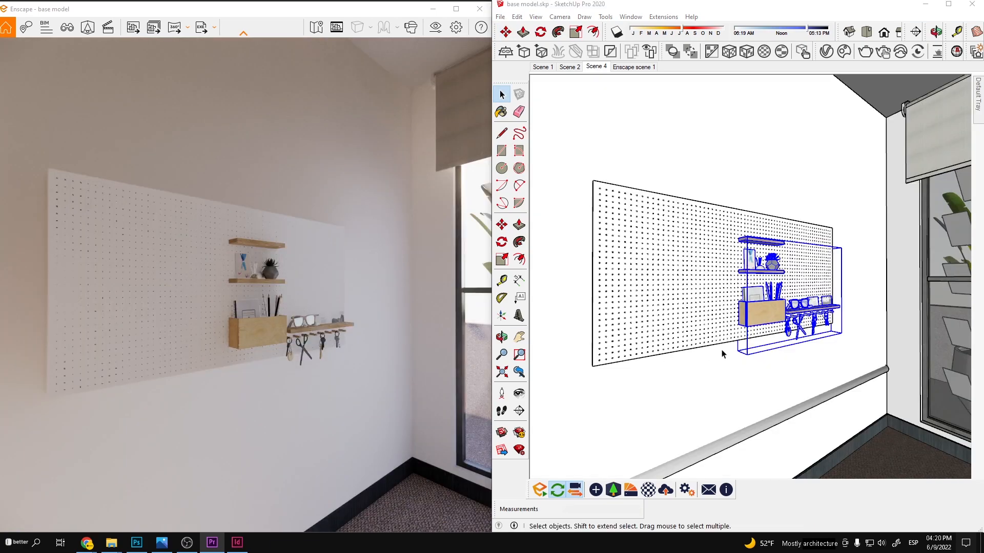
Step: Inspect the wall pegboard's wooden shelves, pencil box, glasses ledge and hanging keys and scissors
scroll(760, 306, "up", 5)
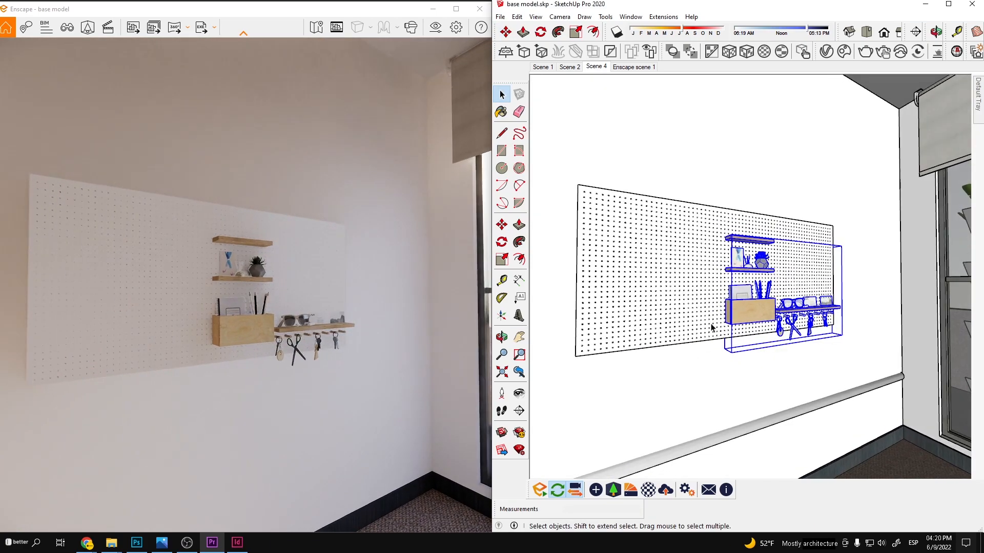
mouse_move(759, 306)
middle_mouse_down()
mouse_move(703, 316)
mouse_move(590, 298)
middle_mouse_up()
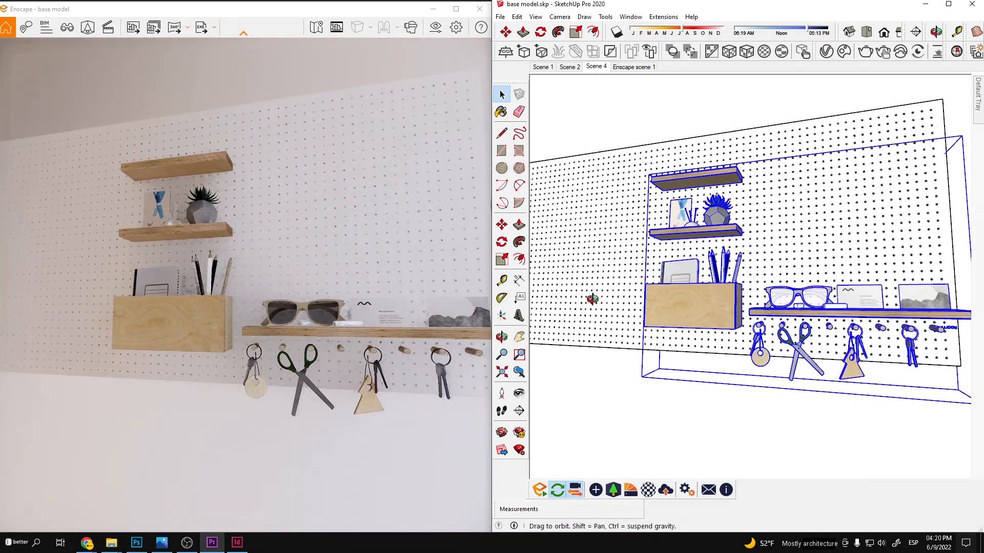
scroll(734, 300, "down", 4)
mouse_move(734, 304)
middle_mouse_down("shift")
mouse_move(799, 294)
mouse_move(816, 333)
mouse_move(744, 334)
middle_mouse_up("shift")
scroll(788, 302, "down", 1)
scroll(811, 338, "down", 3)
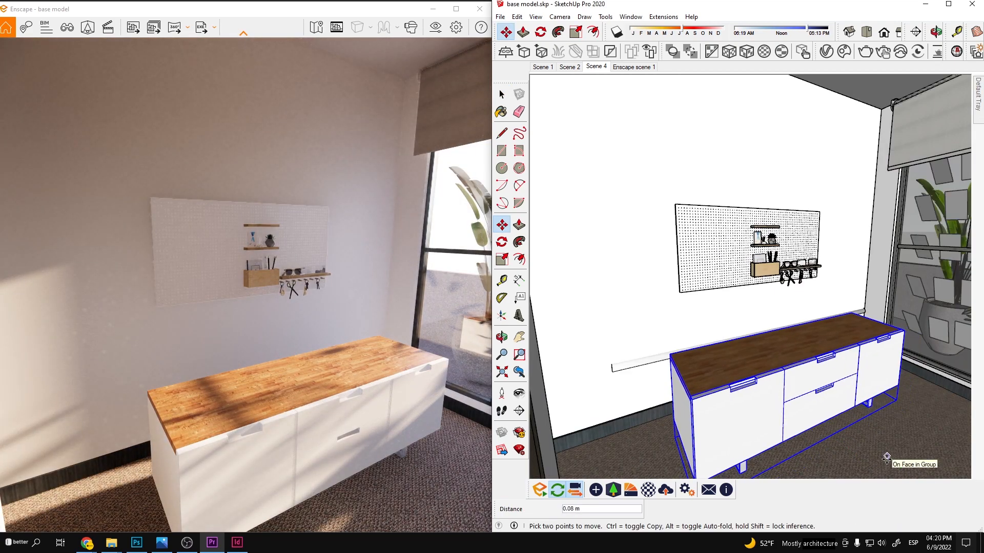
Step: Reposition the white wood-topped sideboard against the wall beneath the pegboard
middle_click_drag(886, 456, 883, 455)
left_click(883, 454)
left_click(843, 423)
key("space")
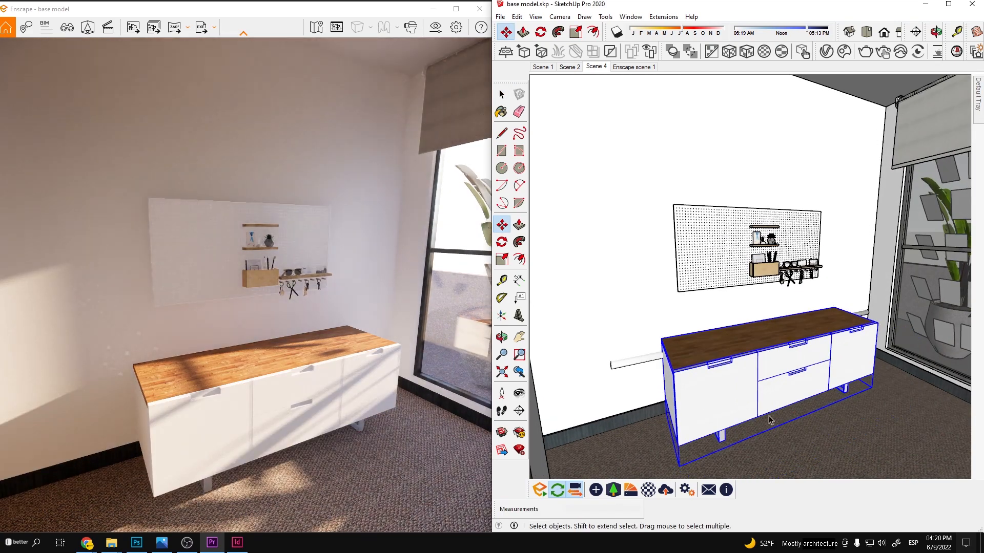
Step: Move the two hanging plants and the terracotta-potted tree about 0.40 m back toward the pegboard wall
middle_click_drag(770, 420, 706, 354)
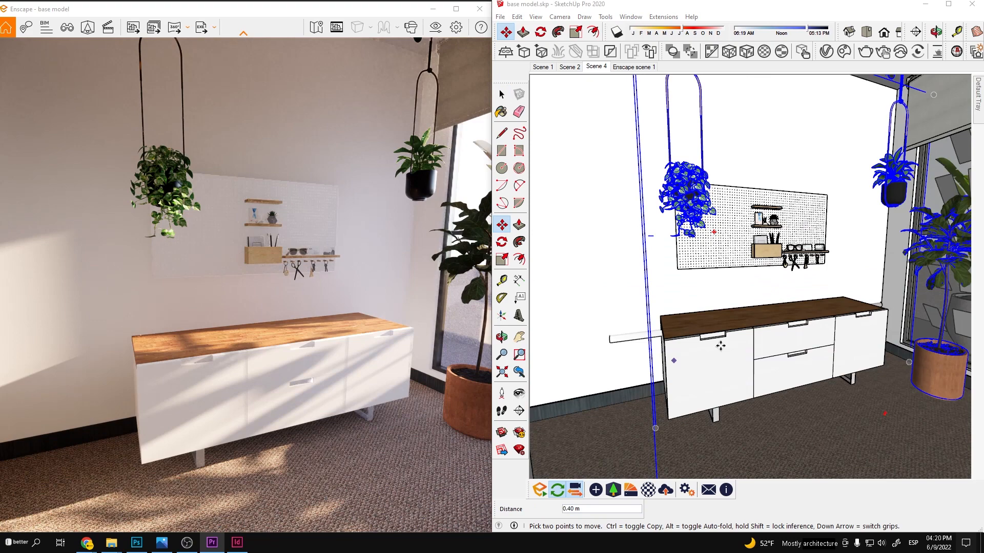
middle_click_drag(851, 410, 877, 420)
left_click(877, 420)
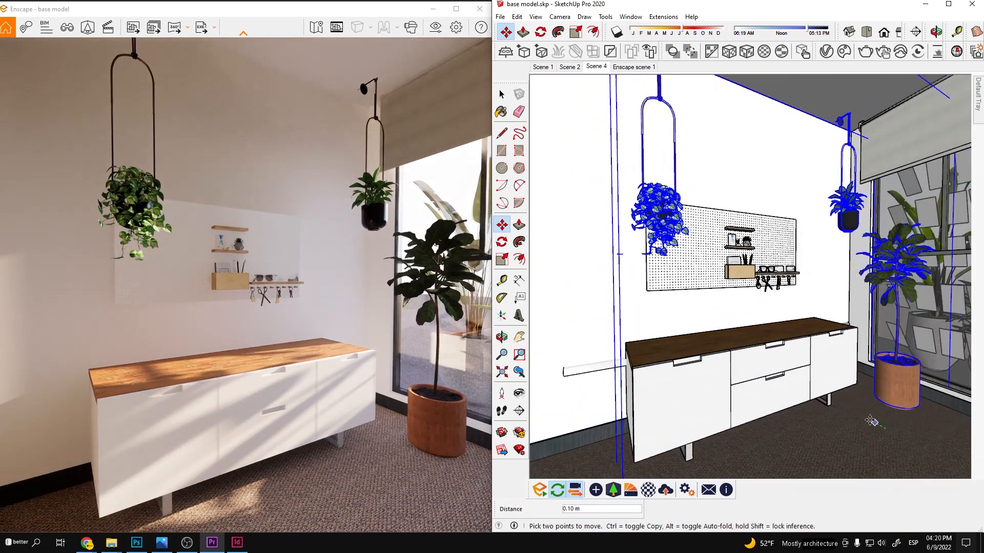
left_click(833, 400)
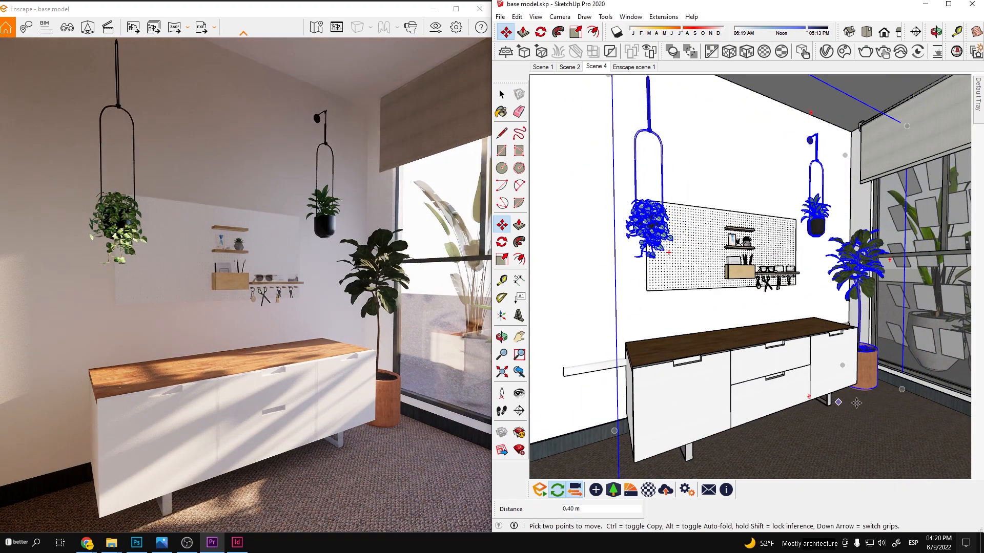
Step: Open the wall group behind the pegboard for editing and paint its face with the current material
key("space")
mouse_move(834, 399)
middle_mouse_down()
mouse_move(745, 400)
mouse_move(781, 398)
middle_mouse_up()
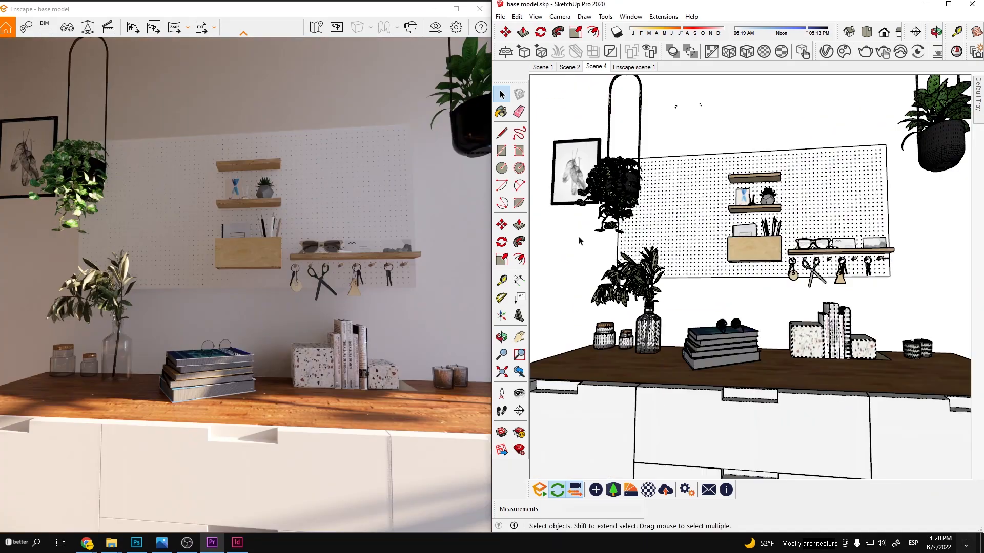
scroll(725, 306, "down", 3)
middle_click_drag(725, 305, 645, 306)
double_click(584, 285)
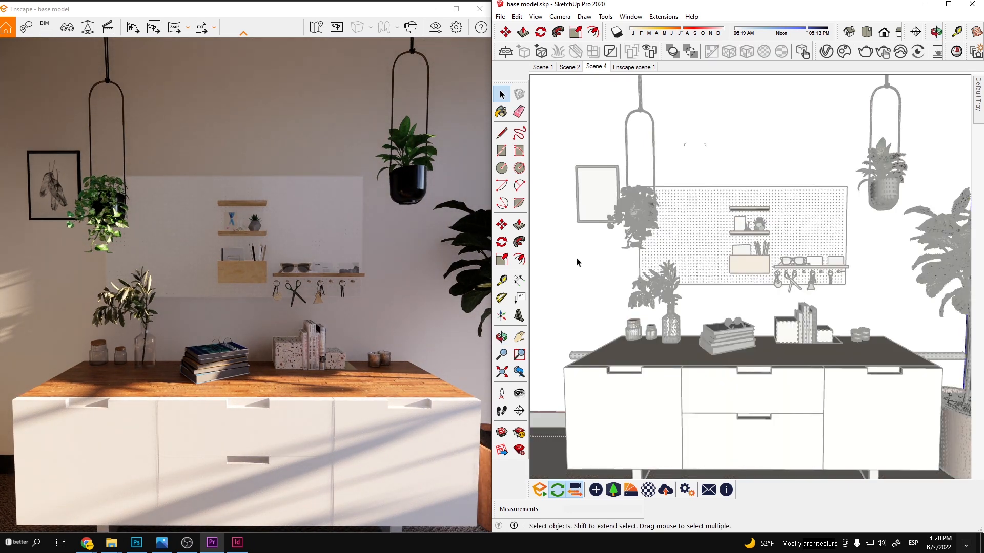
key("b")
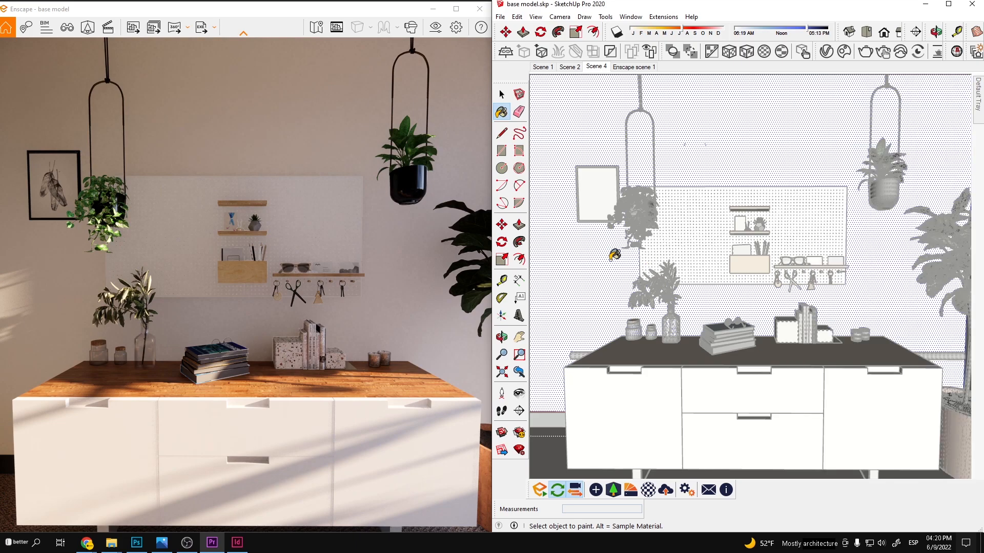
left_click(614, 255)
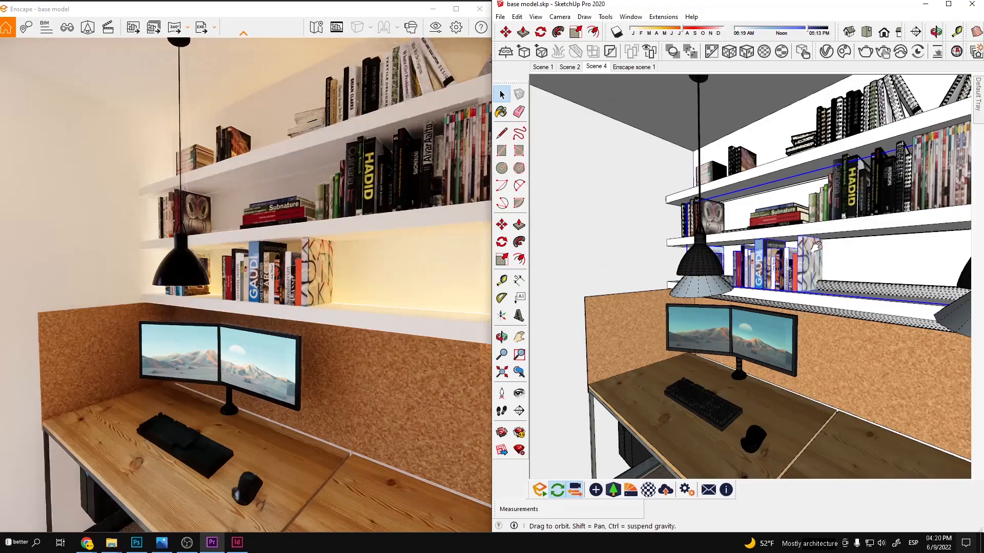
Step: Inspect the white wall shelves with their books, hanging plants, vases and pendant lamps above the cork-backed desks
middle_click_drag(816, 246, 761, 290)
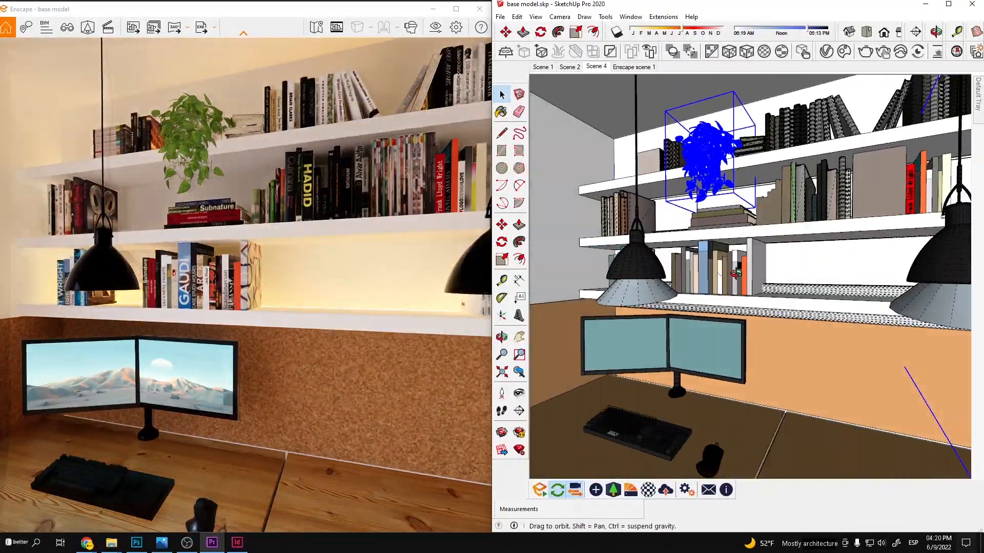
mouse_move(735, 274)
middle_mouse_down()
mouse_move(631, 265)
mouse_move(681, 299)
mouse_move(821, 316)
mouse_move(720, 285)
middle_mouse_up()
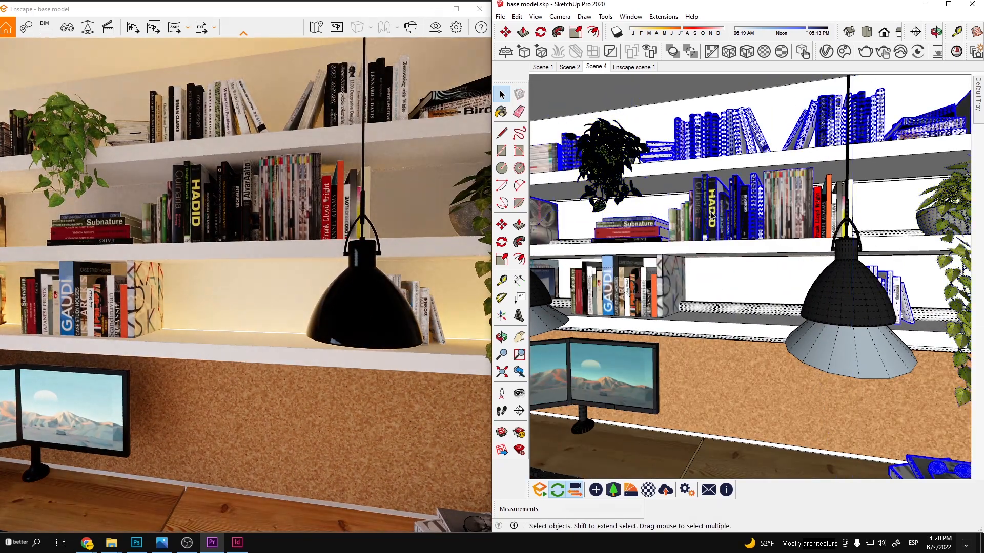
scroll(766, 272, "down", 3)
middle_click_drag(766, 272, 776, 279)
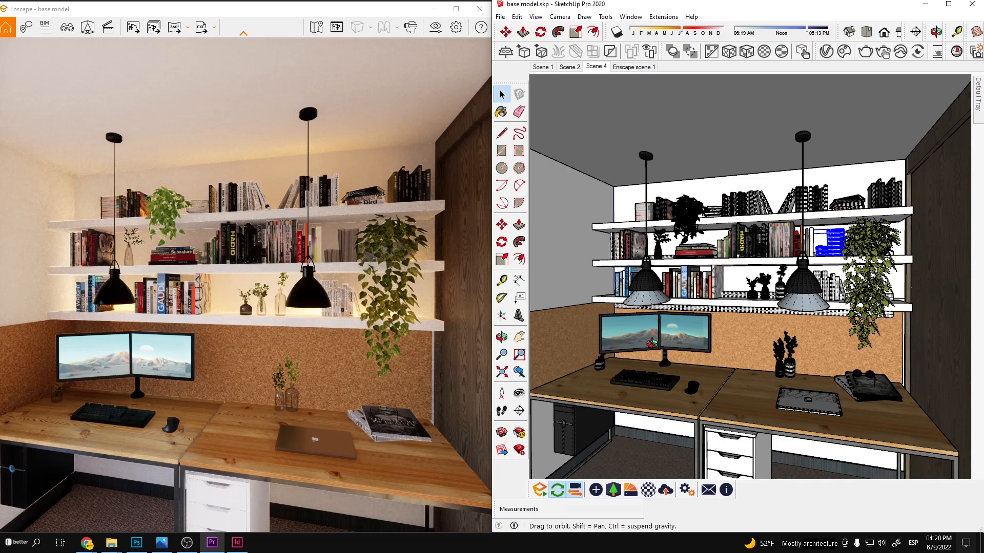
scroll(748, 264, "up", 6)
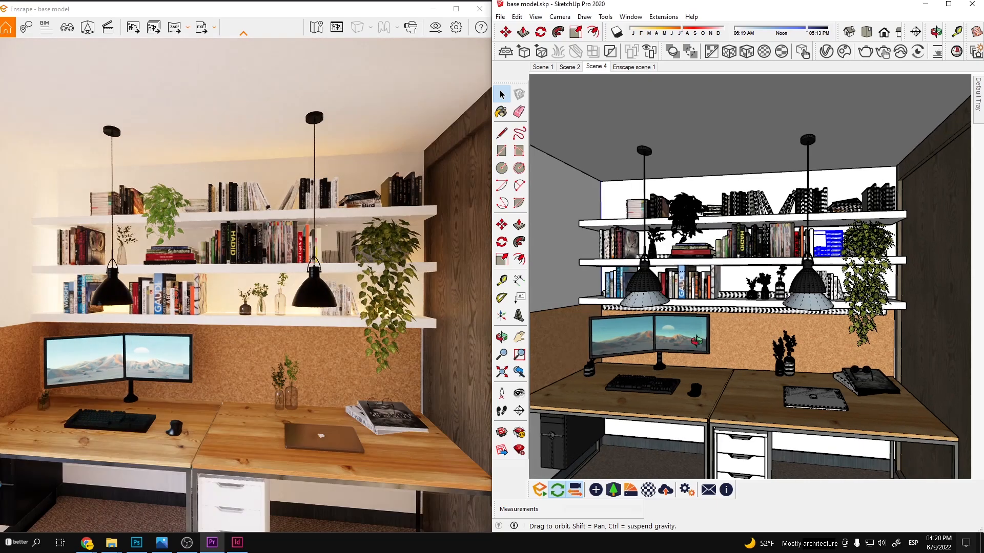
scroll(814, 287, "up", 3)
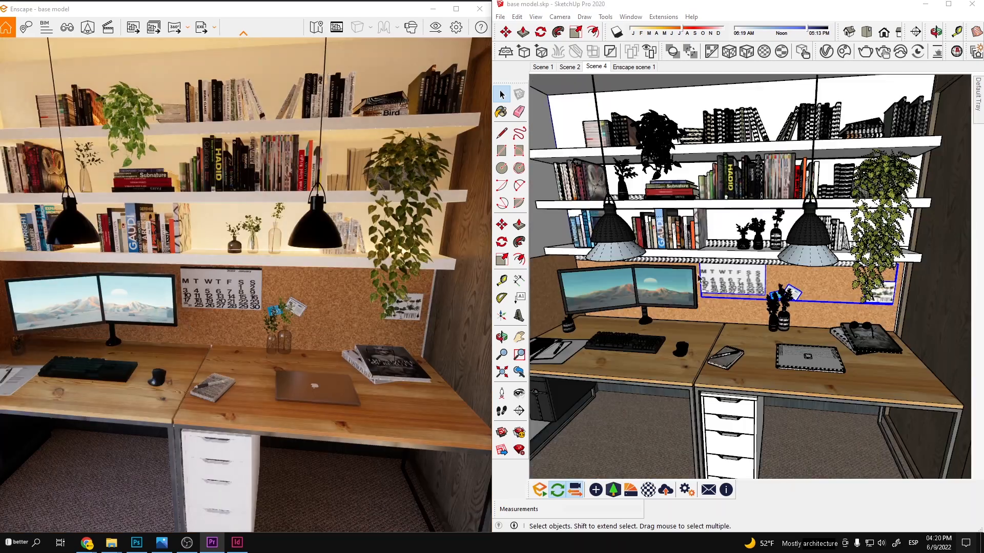
scroll(762, 287, "up", 6)
mouse_move(768, 279)
middle_mouse_down()
mouse_move(823, 260)
mouse_move(858, 270)
mouse_move(860, 220)
middle_mouse_up()
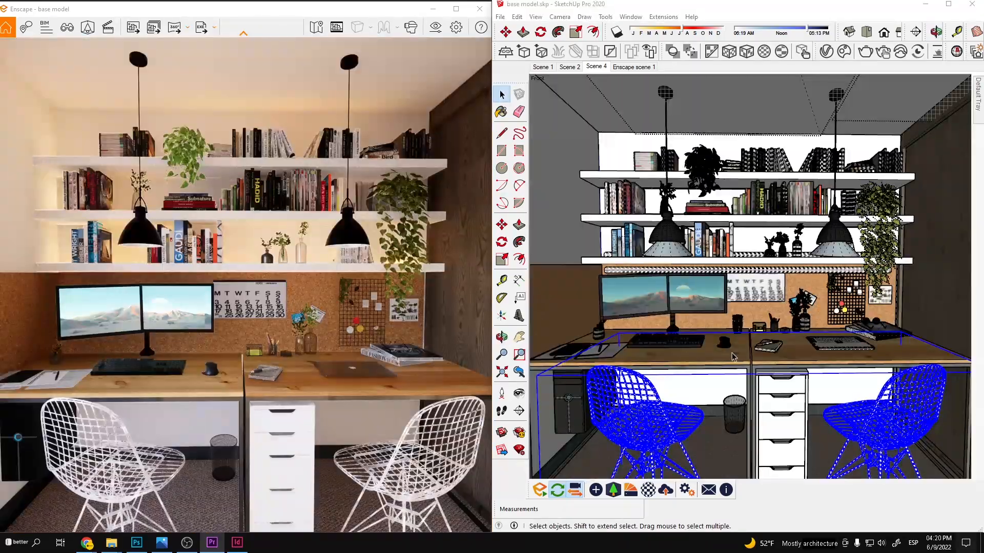
Step: Examine the two wooden desks with their wire chairs, monitors, laptop, drawers and the cork board's calendar and grid organiser
middle_click_drag(732, 353, 705, 352)
left_click(705, 352)
scroll(781, 304, "up", 2)
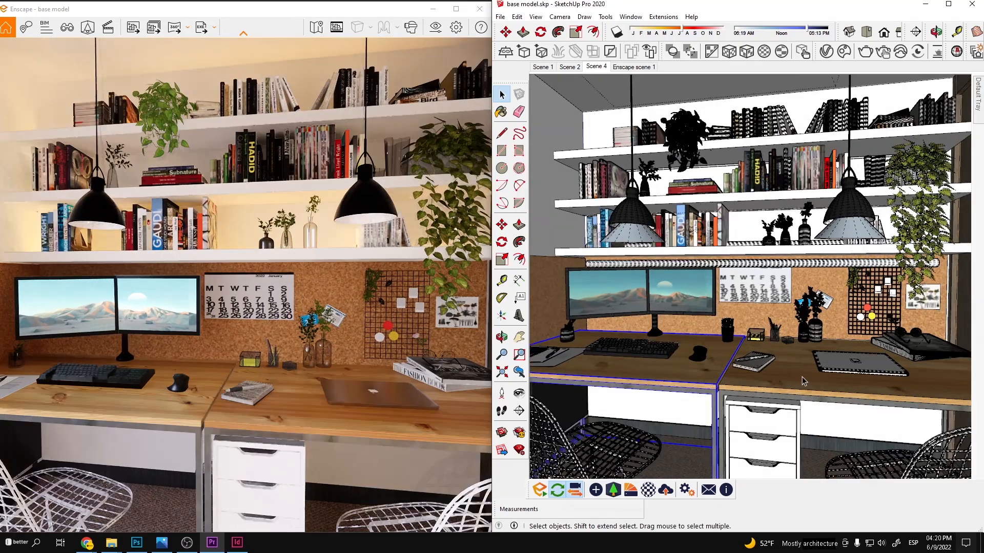
left_click(860, 316)
mouse_move(859, 317)
middle_mouse_down()
mouse_move(873, 326)
mouse_move(654, 307)
middle_mouse_up()
scroll(872, 326, "up", 2)
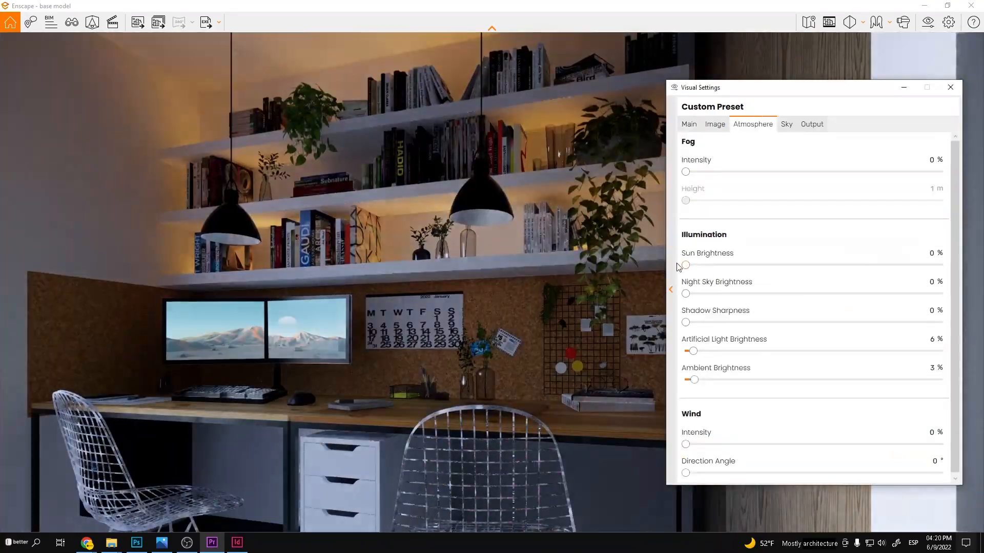
Step: Raise the render's ambient brightness, frame the shelves and both desks in the view, and close the visual settings
left_click_drag(687, 379, 715, 382)
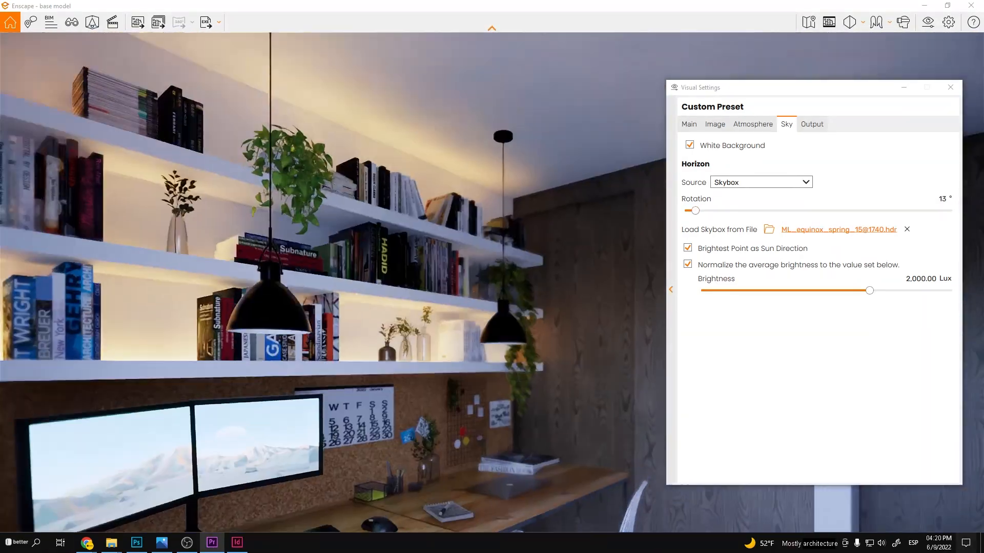
left_click_drag(416, 334, 552, 350)
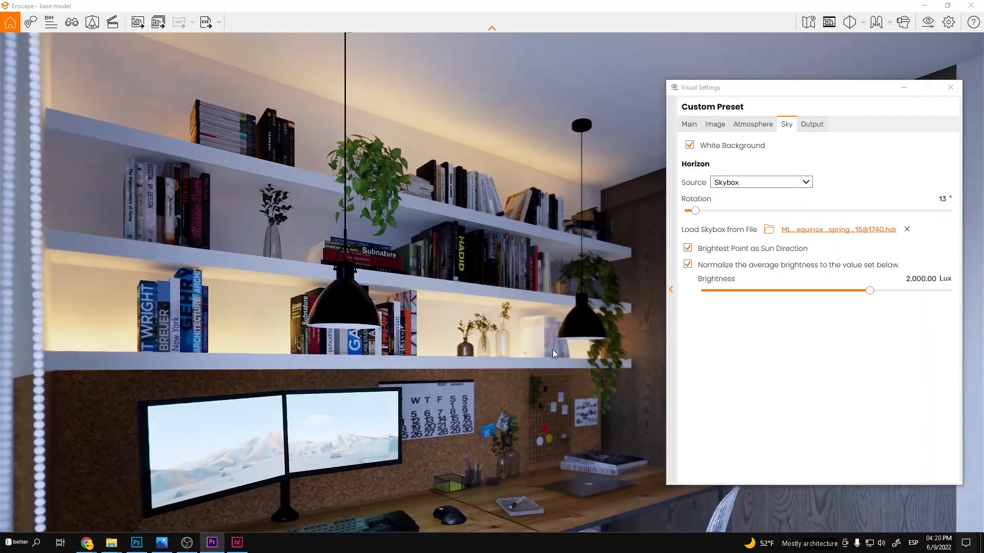
left_click(949, 89)
Step: Save a PNG screenshot of the framed render in the process renders folder
key("shift+F11")
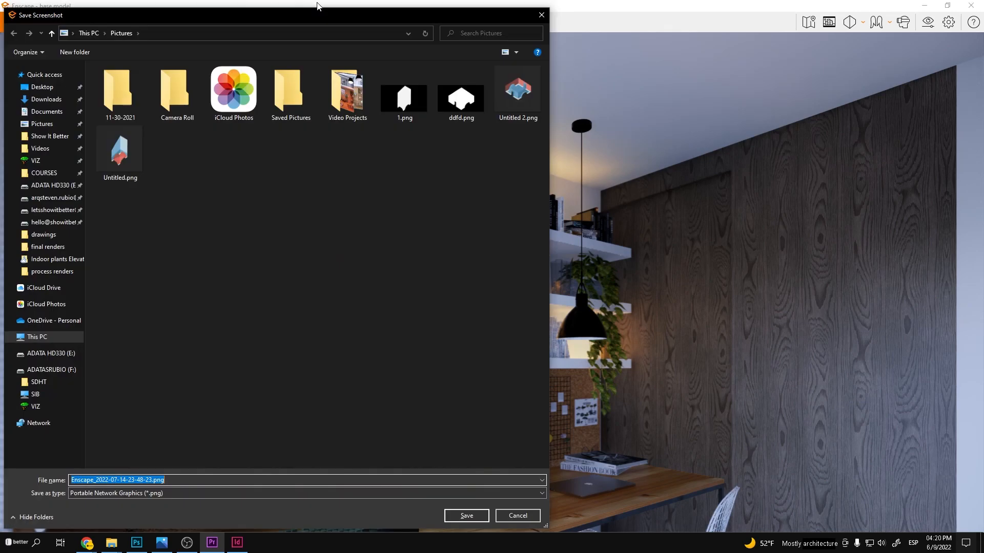
left_click(44, 269)
left_click(463, 515)
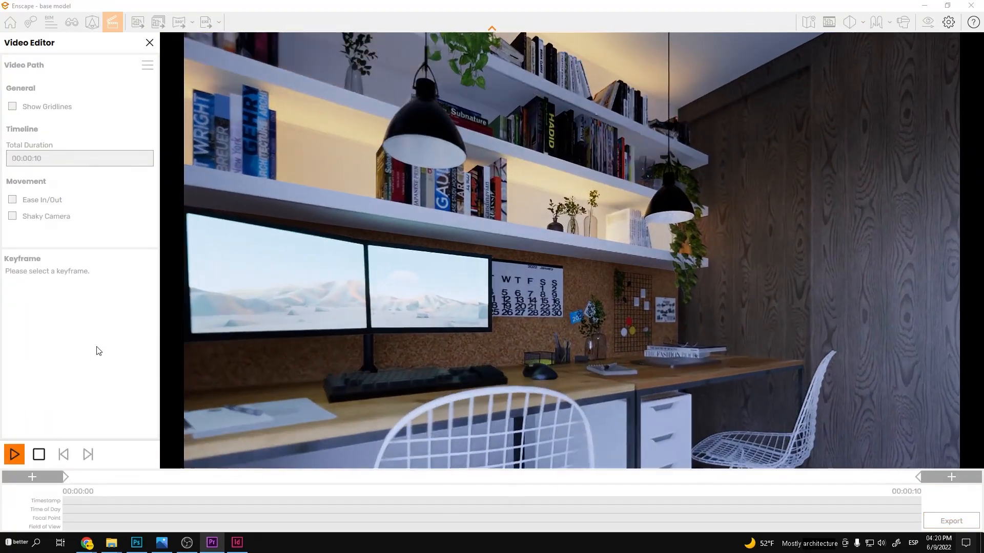
Step: Stop the camera path preview and export the 10-second video in Full HD at Maximum compression quality and 30 frames per second
left_click(69, 456)
left_click(970, 523)
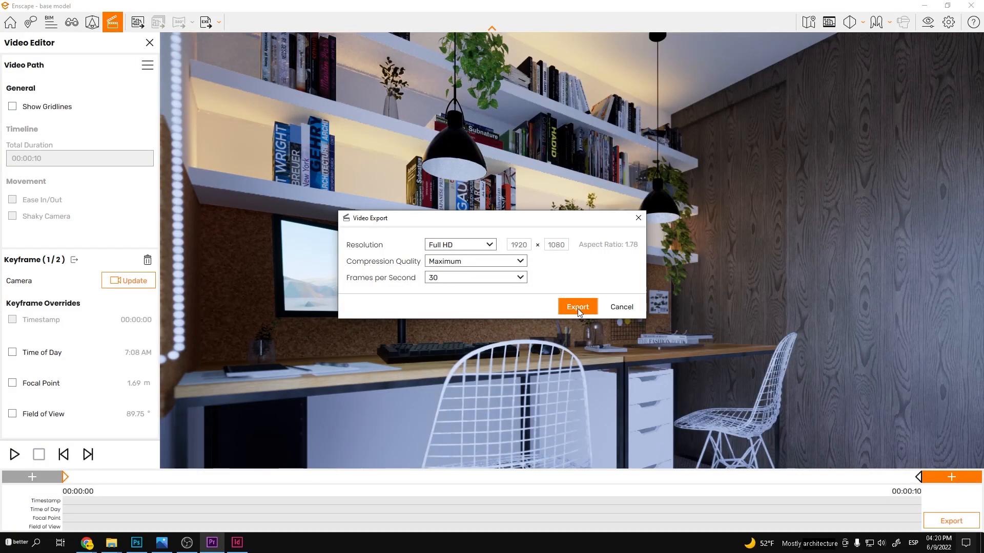
left_click(577, 307)
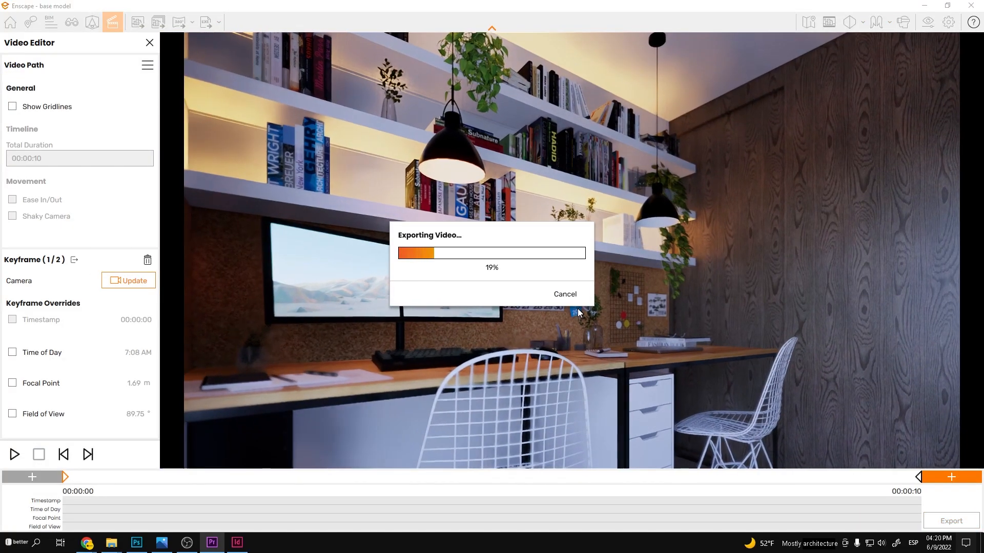